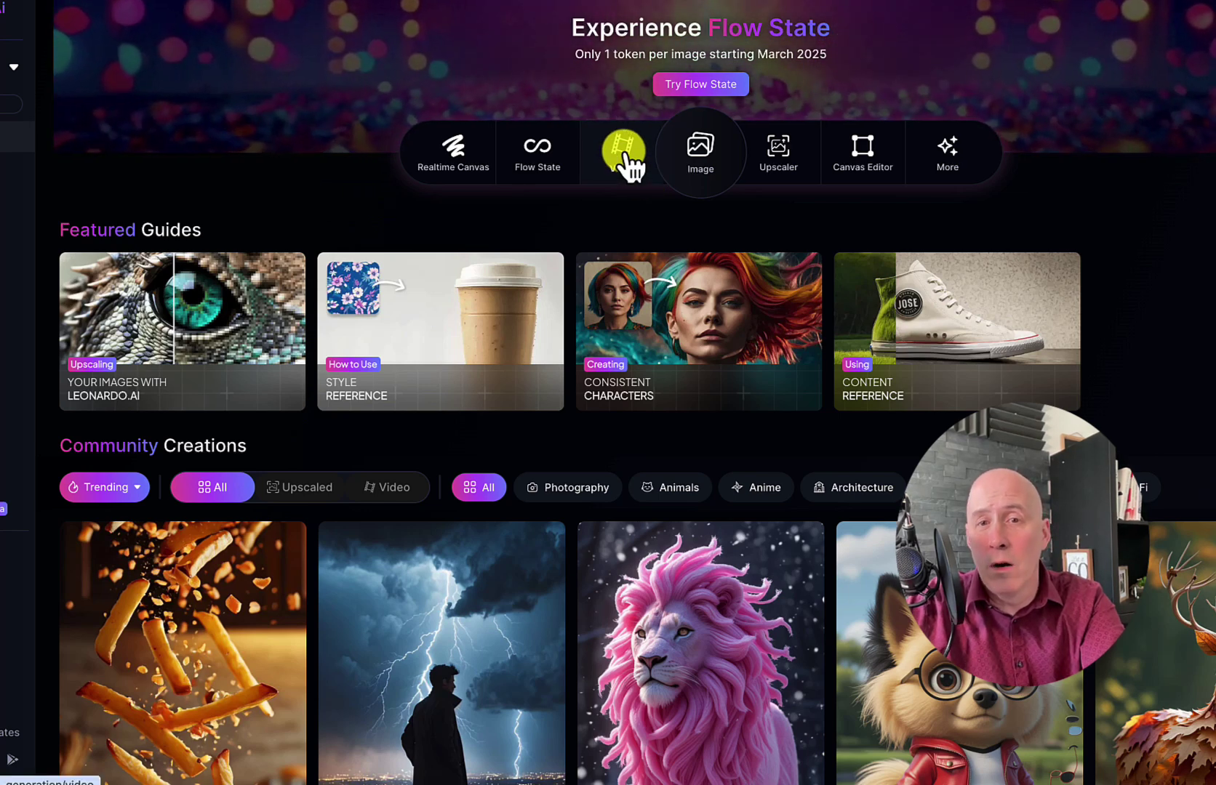
- Open the Video tool, leave Prompt Enhance on Automatic, and show the Vibe style presets
left_click(624, 152)
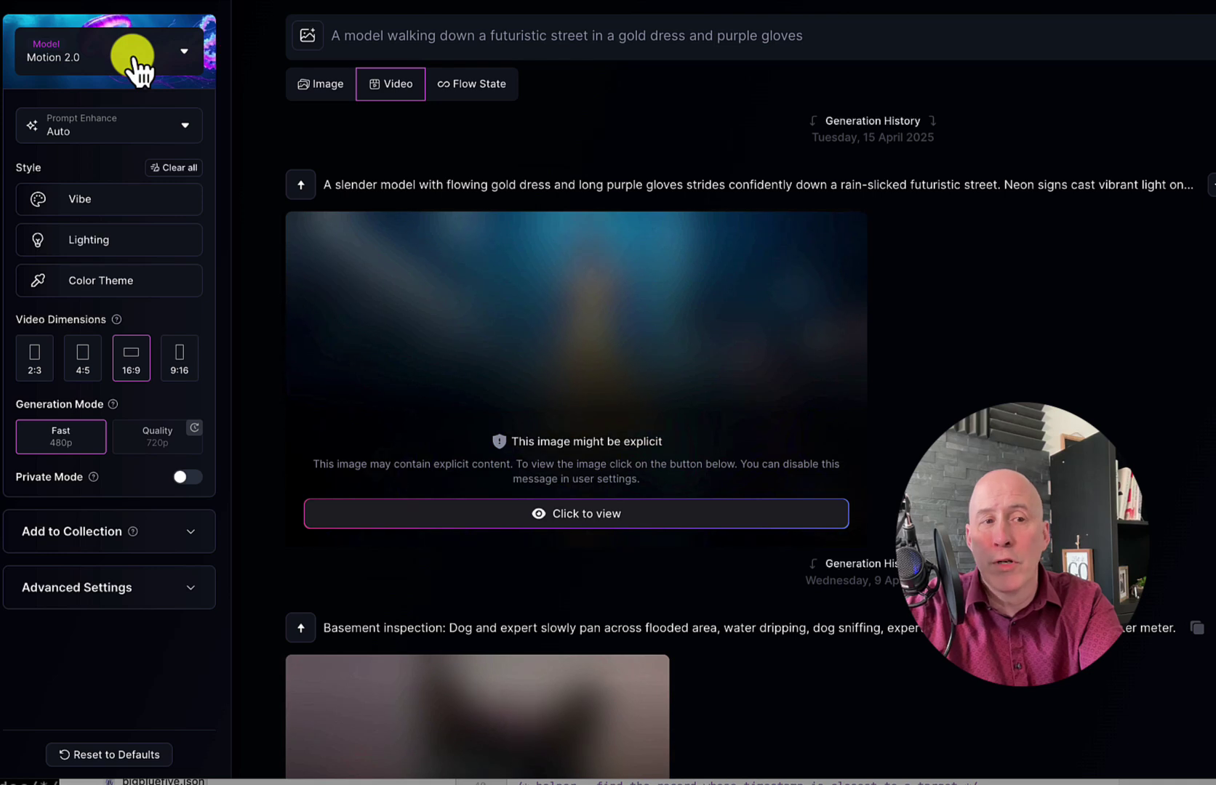
left_click(170, 127)
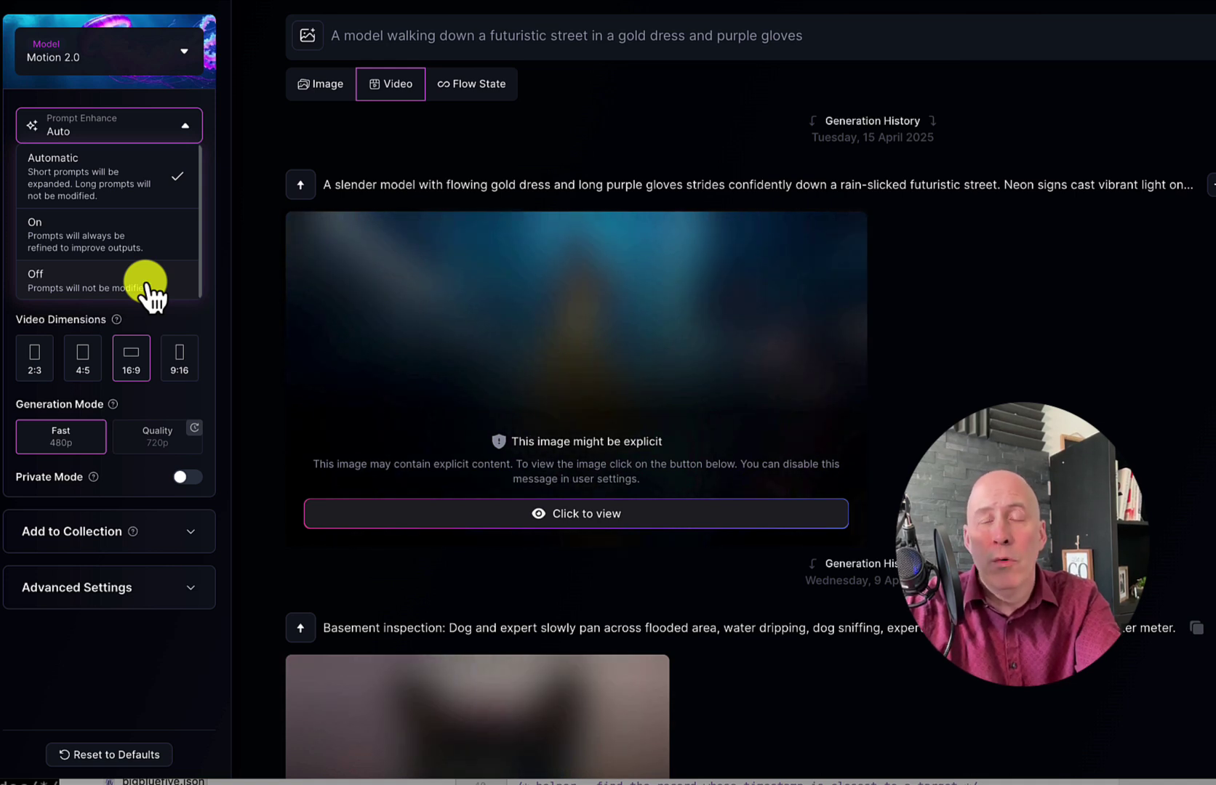
left_click(166, 200)
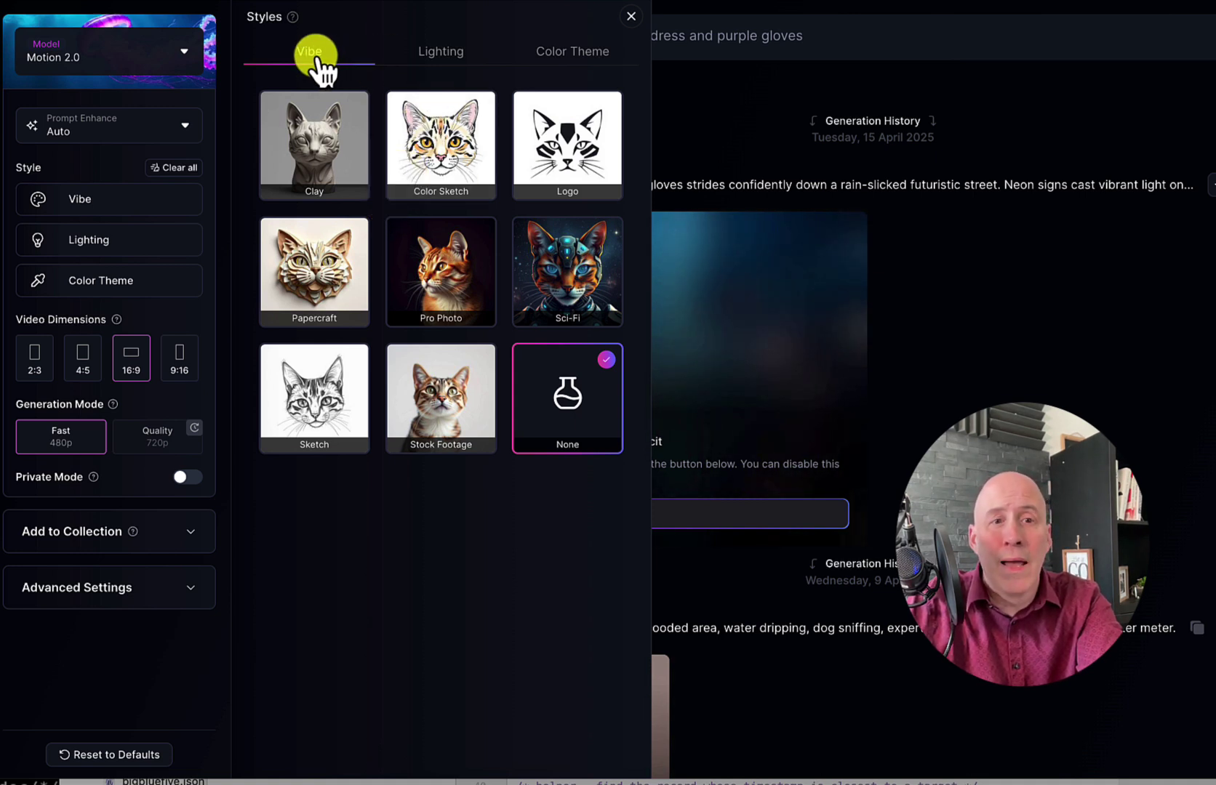
- Browse the Lighting and Color Theme style presets, leave None applied, and close the Styles panel
left_click(441, 54)
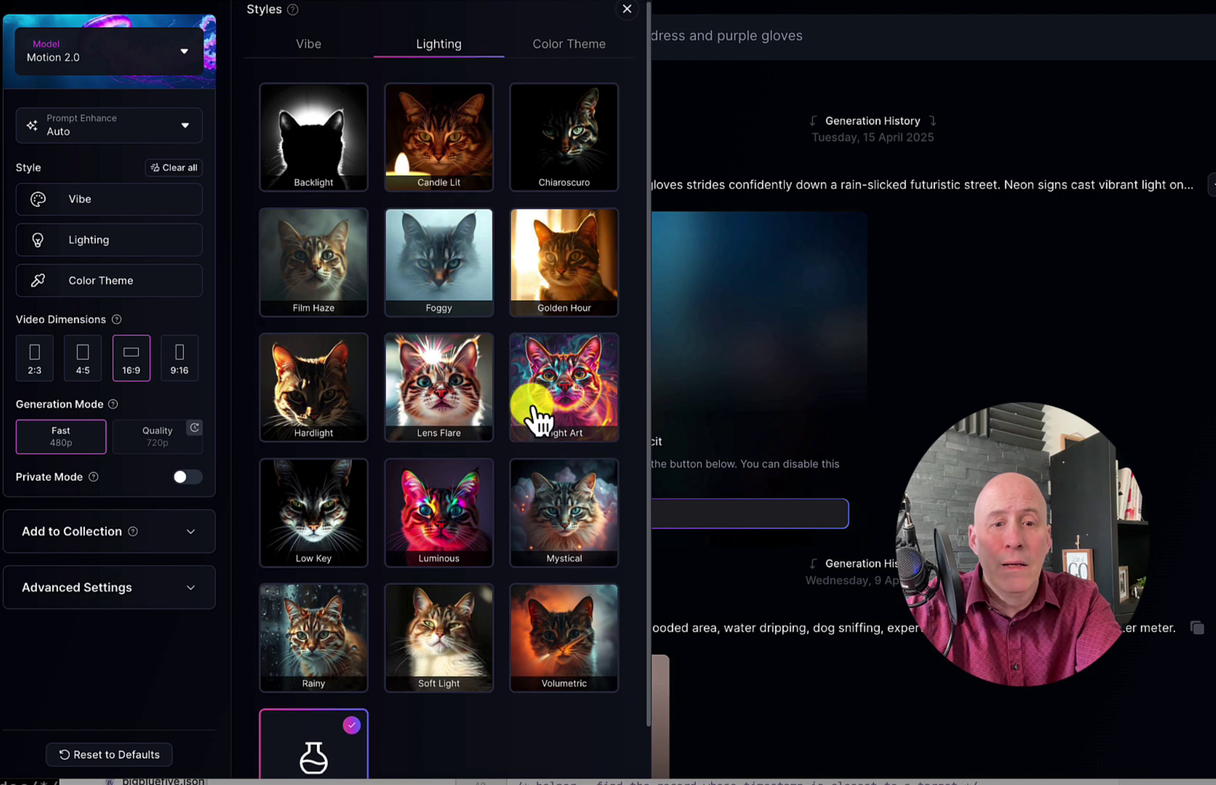
scroll(530, 413, "down", 1)
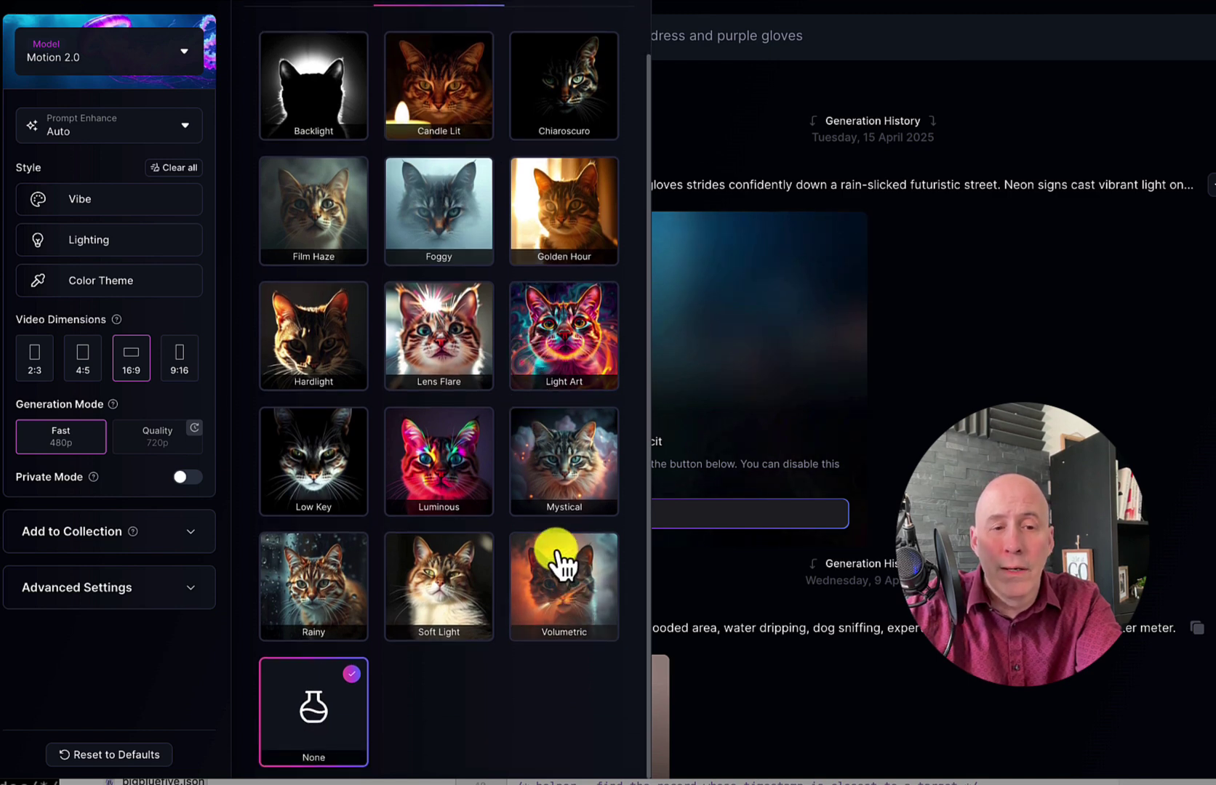
scroll(558, 564, "up", 1)
scroll(556, 552, "up", 1)
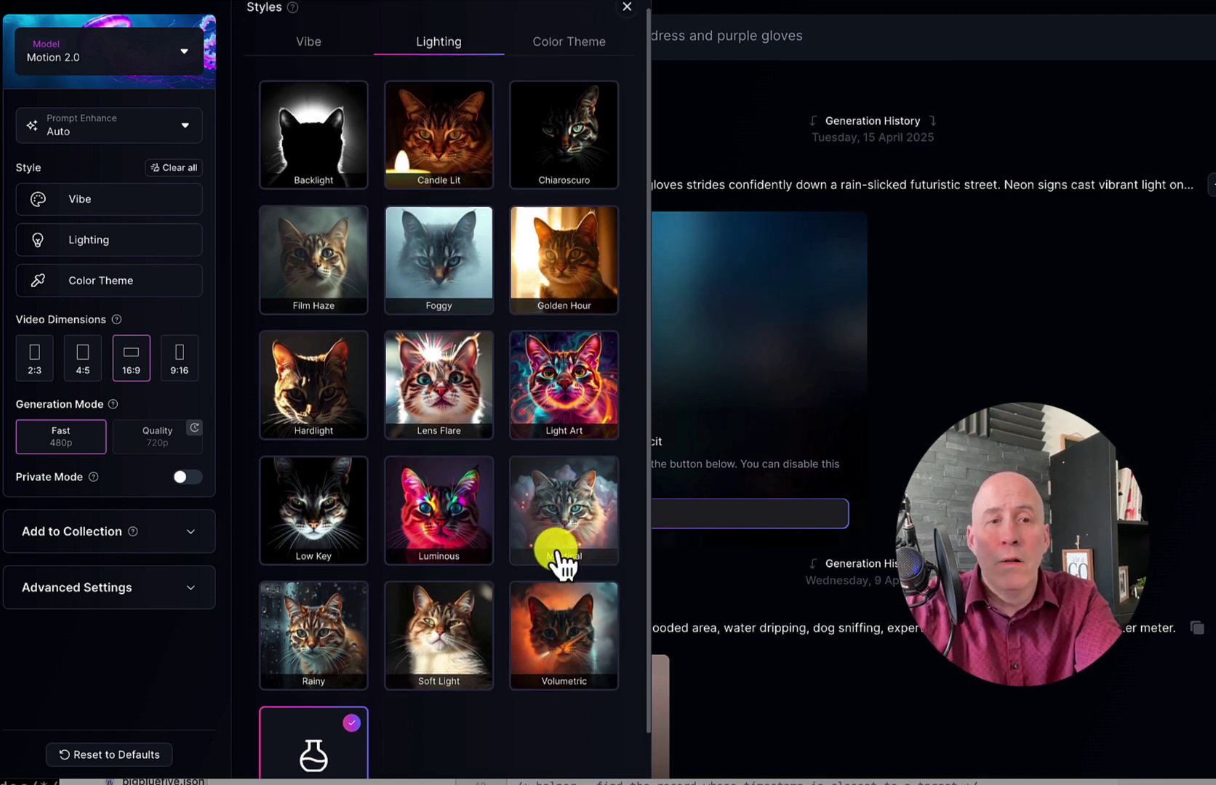
left_click(559, 53)
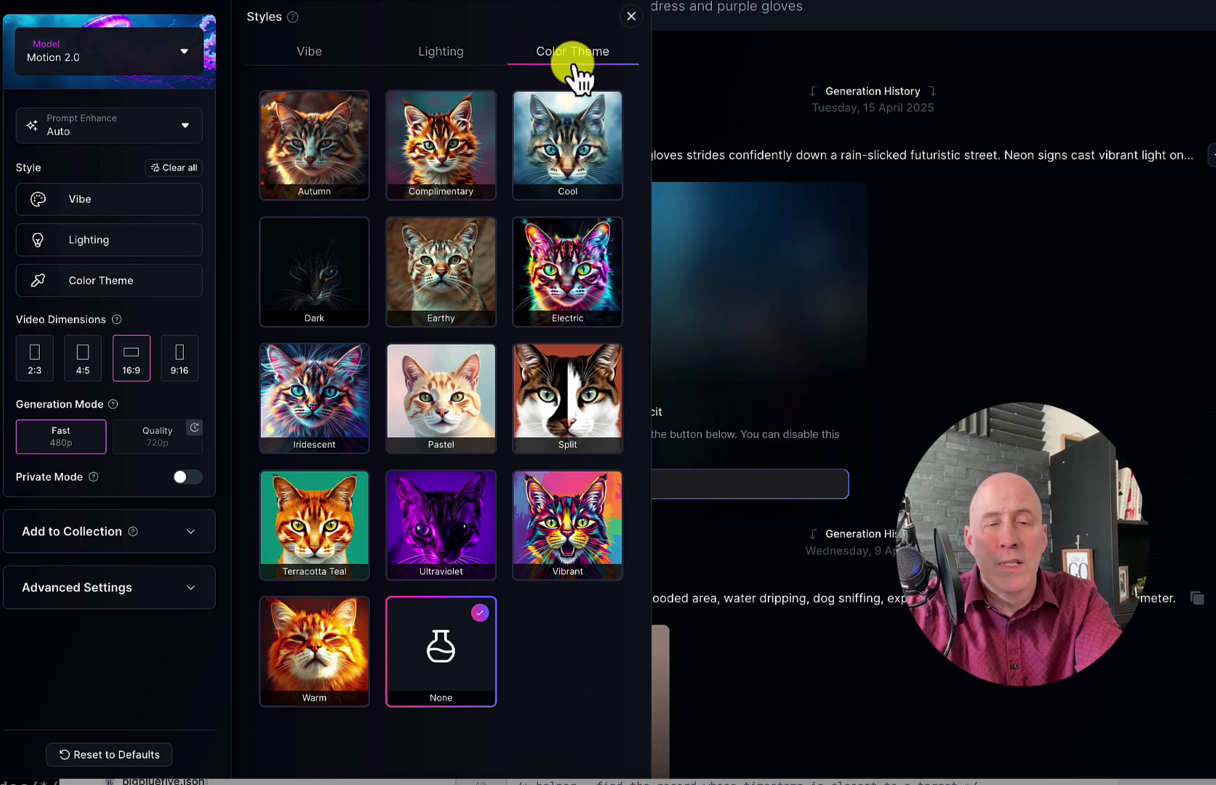
left_click(37, 360)
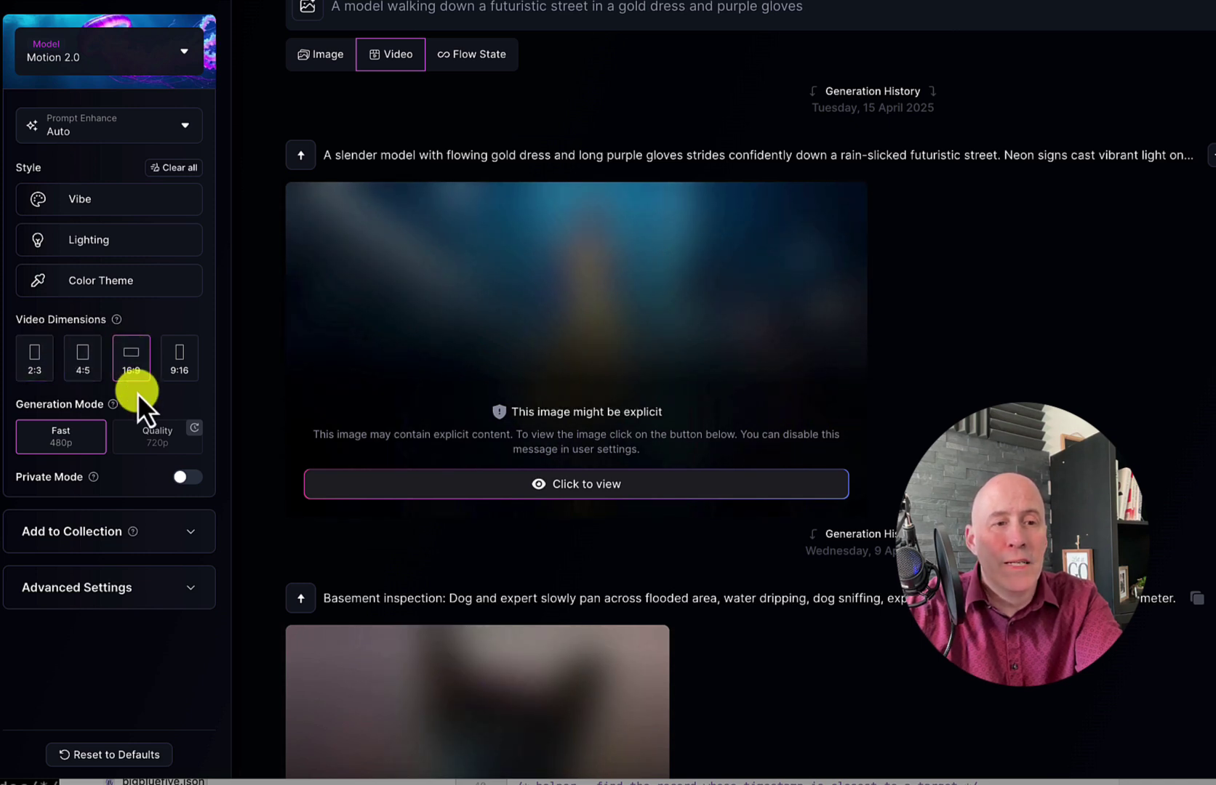
- Use 9:16 video dimensions, leave Private Mode off, and check Advanced Settings: Smooth Video on, Negative Prompt off
left_click(177, 360)
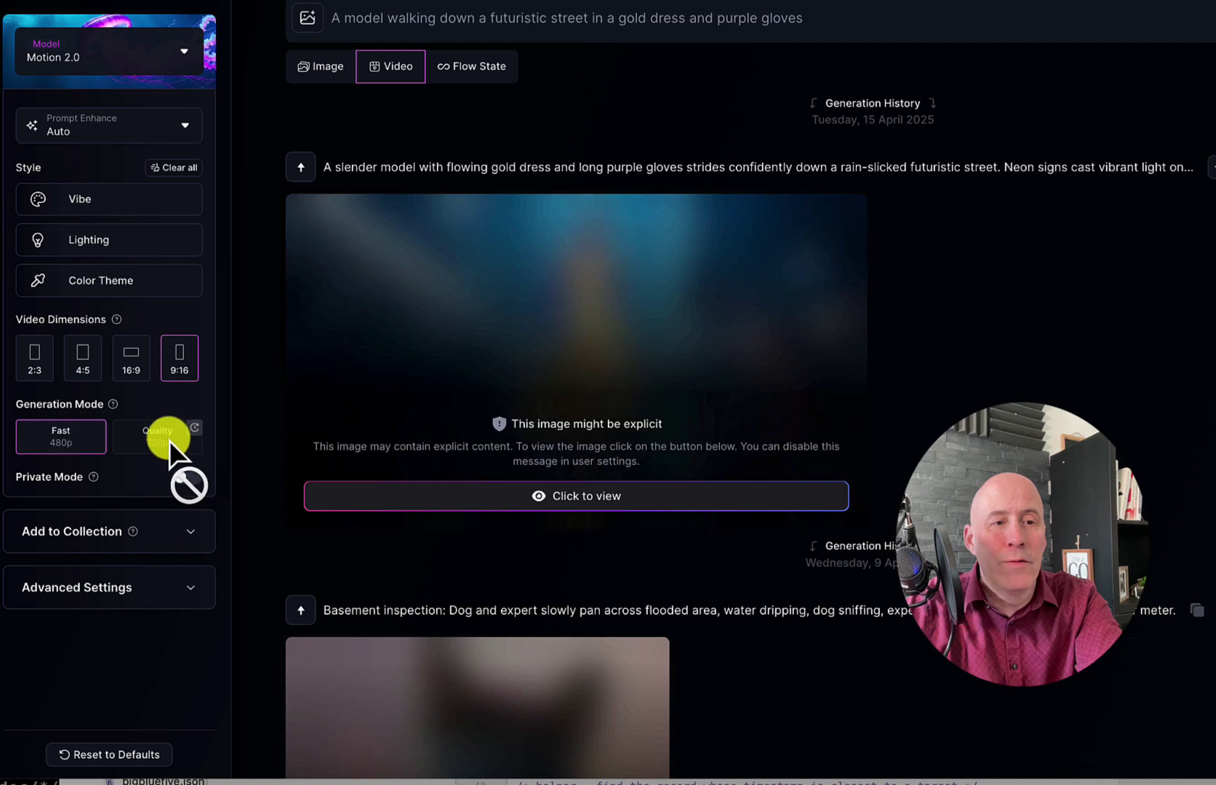
left_click(192, 478)
left_click(183, 482)
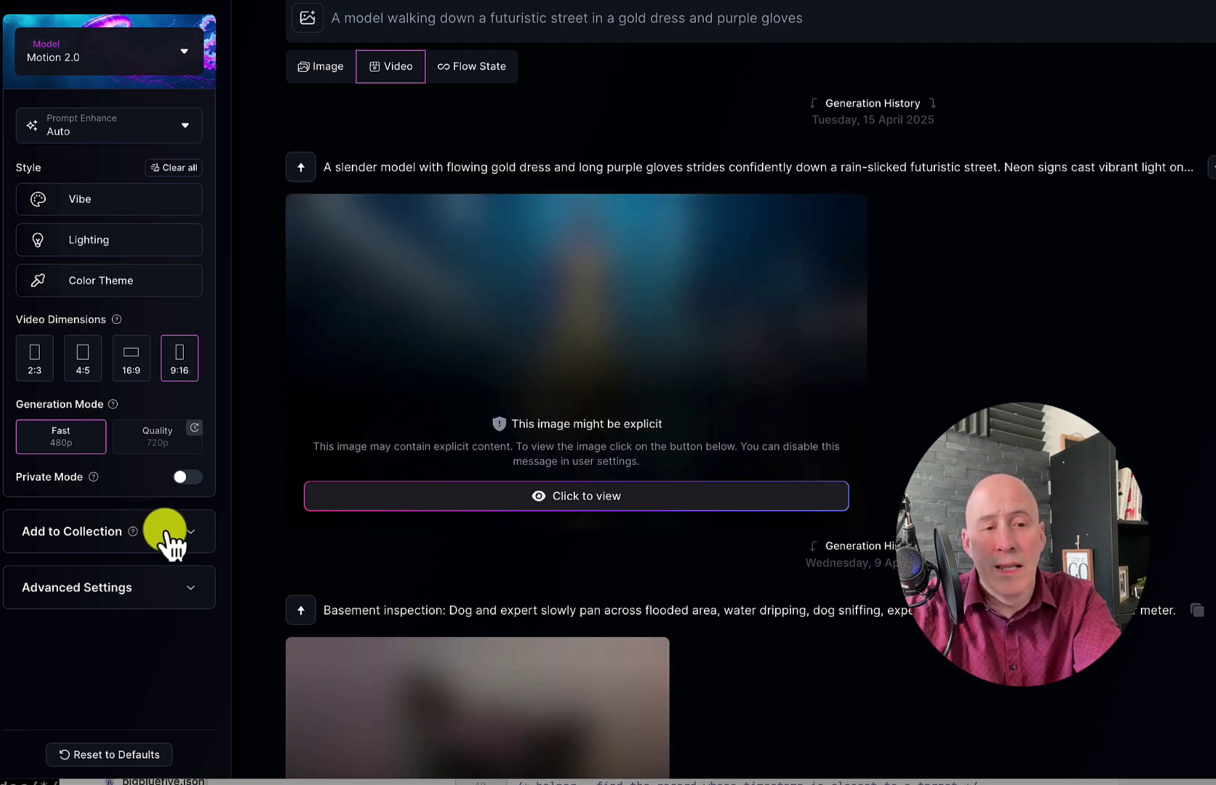
left_click(165, 590)
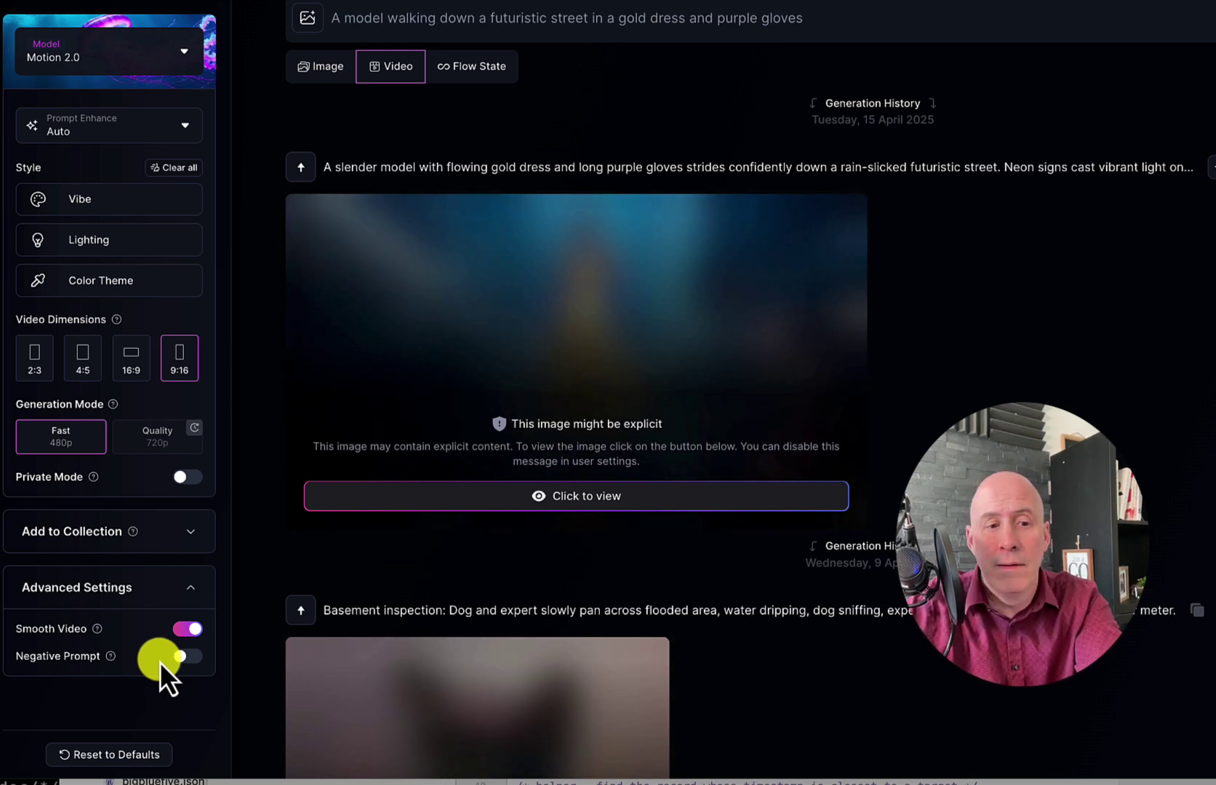
left_click(188, 656)
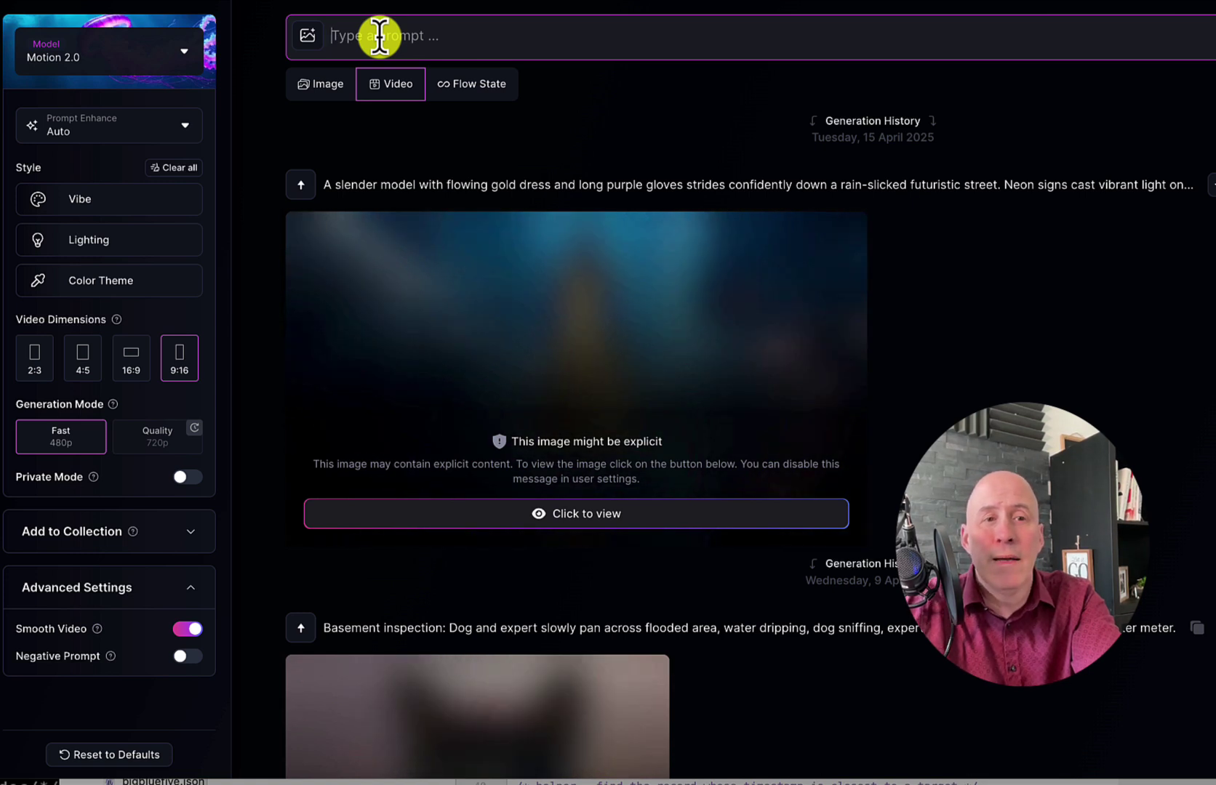
- Paste the firefighter-carrying-kitten prompt, generate the 9:16 video, and read the enhanced prompt
type("A firefighter running out of an exploding building carrying a kitten.")
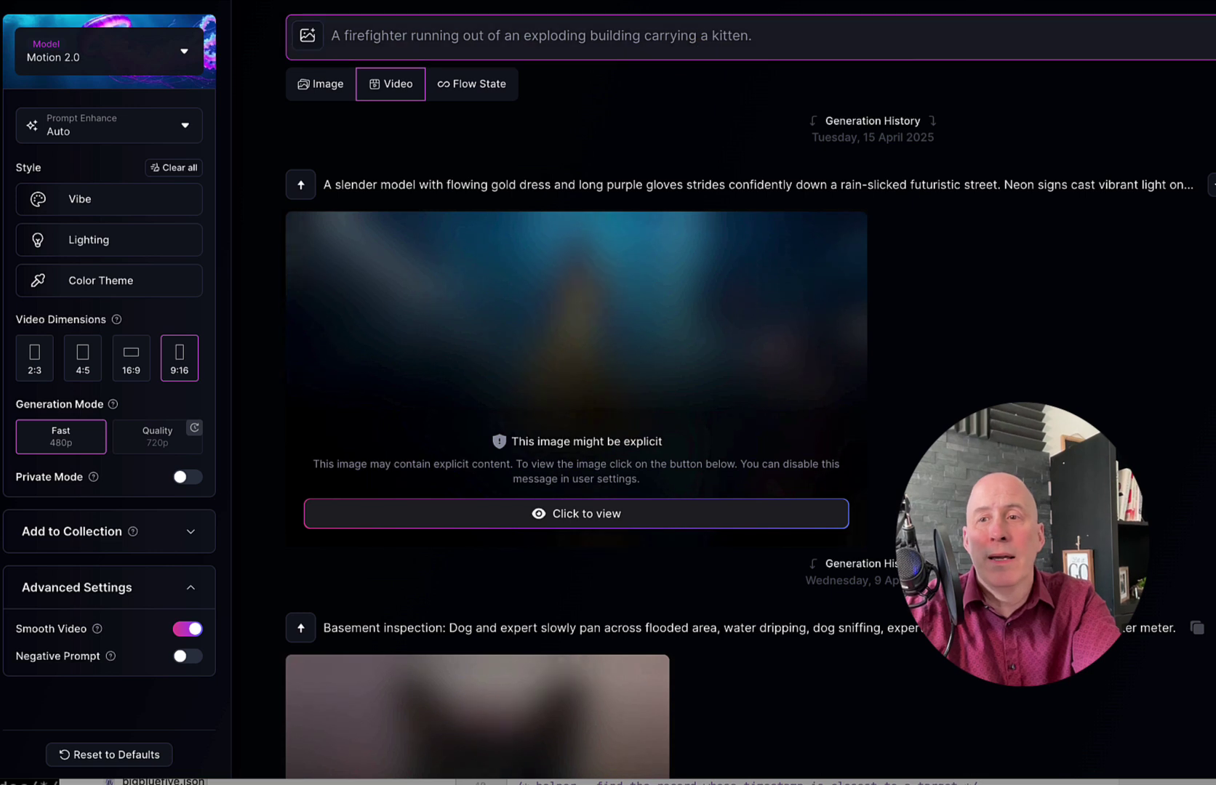
key("Return")
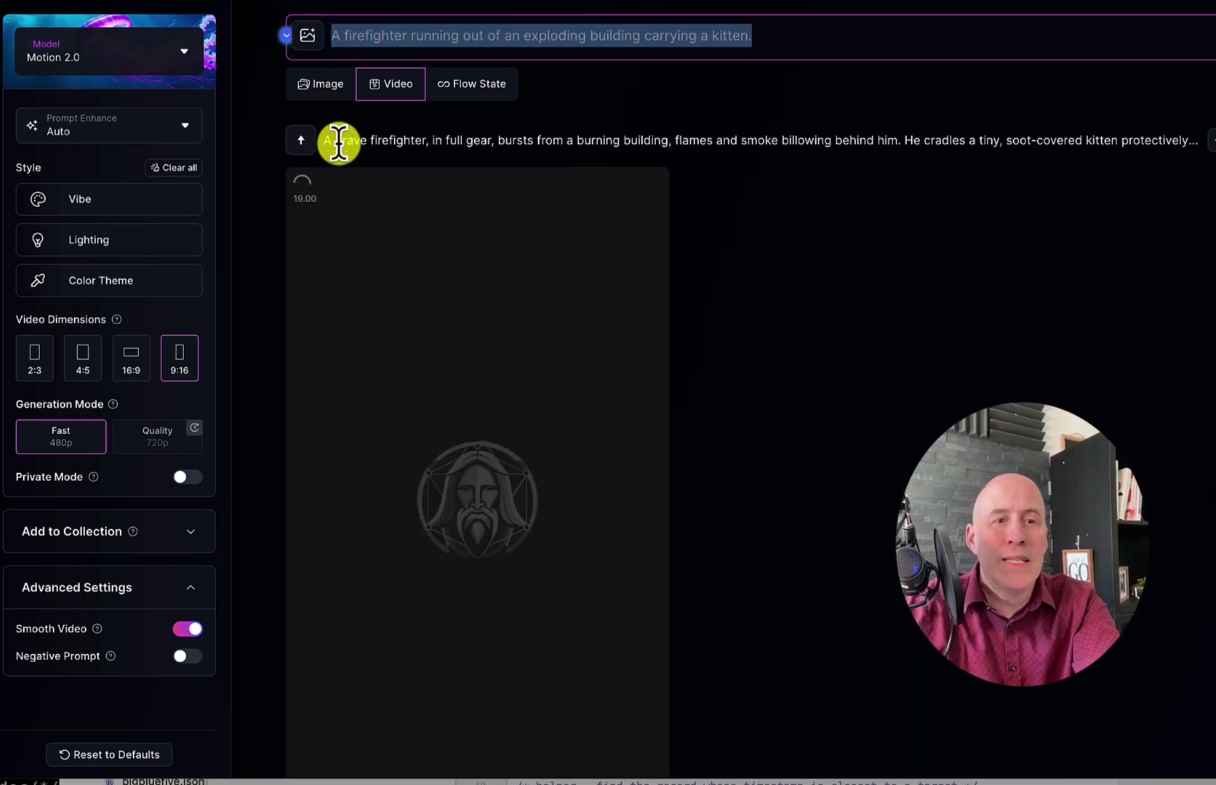
left_click_drag(324, 141, 876, 133)
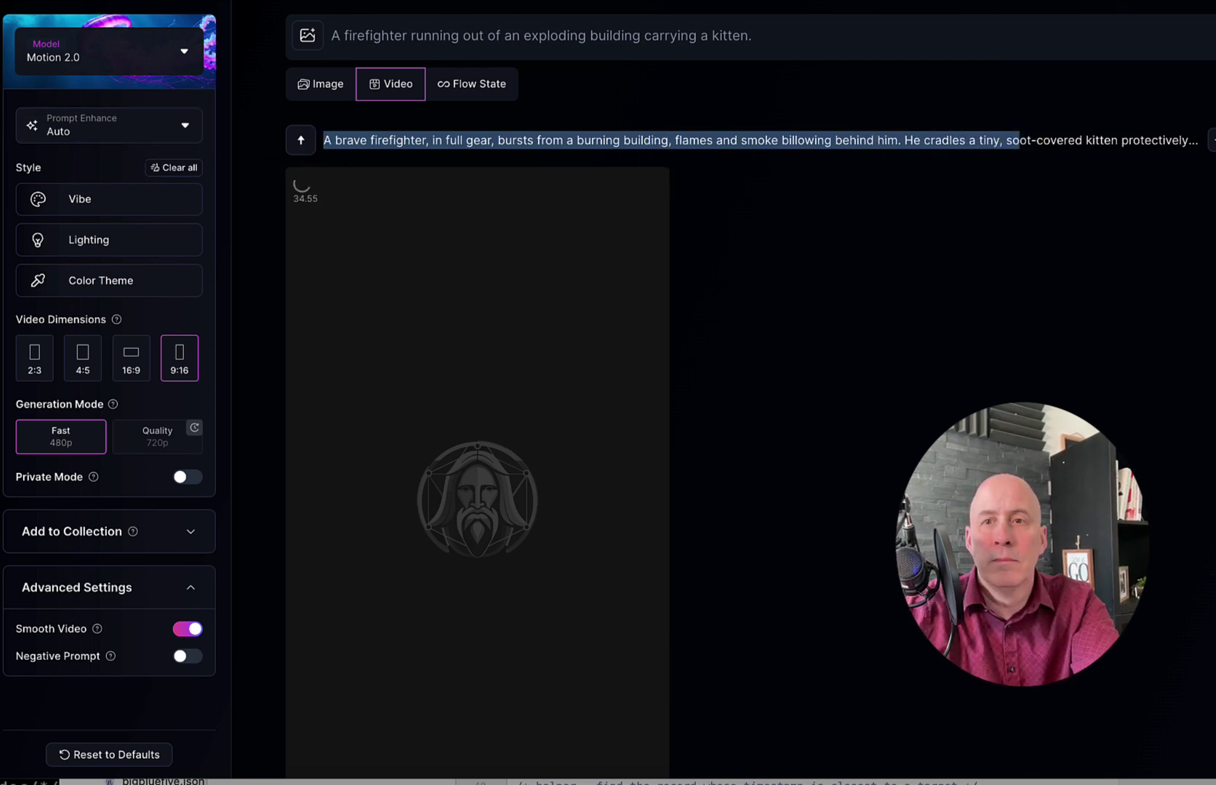
scroll(771, 412, "down", 1)
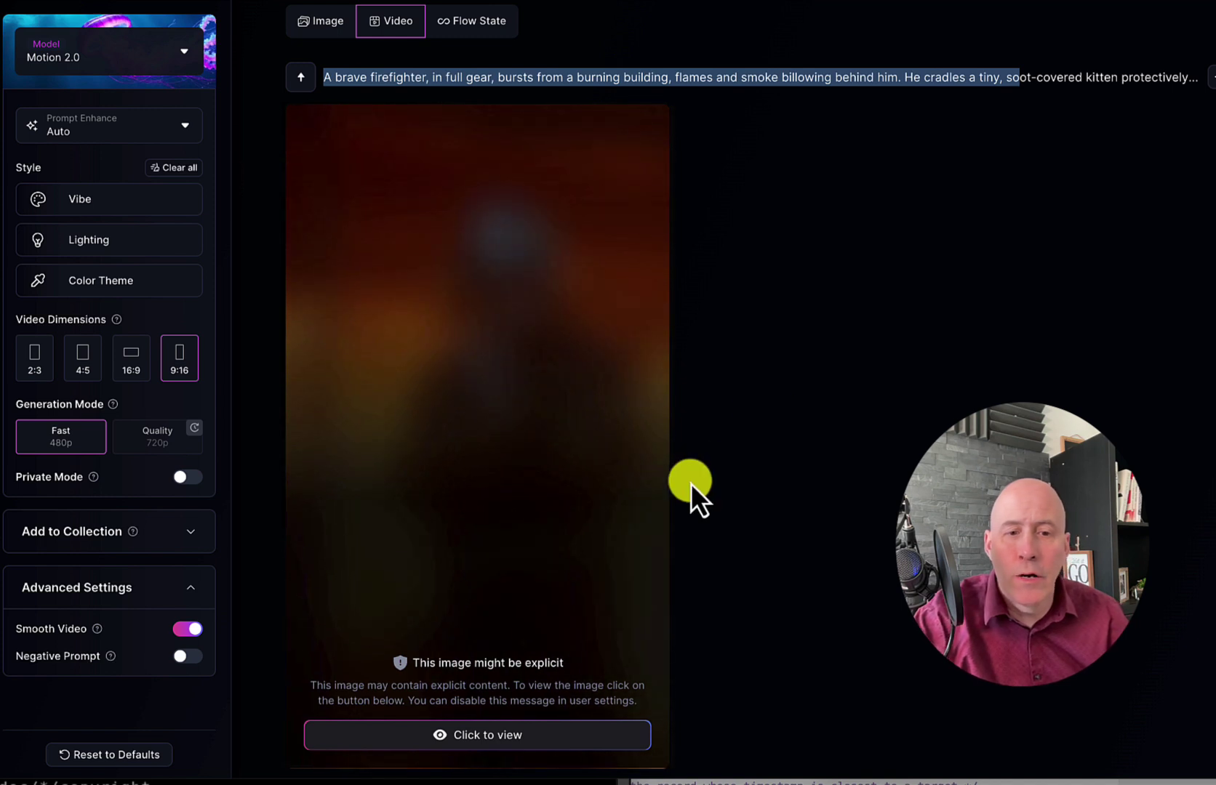
- Uncover the blurred result and watch the firefighter emerge from flames cradling the kitten
left_click(525, 731)
scroll(619, 557, "down", 1)
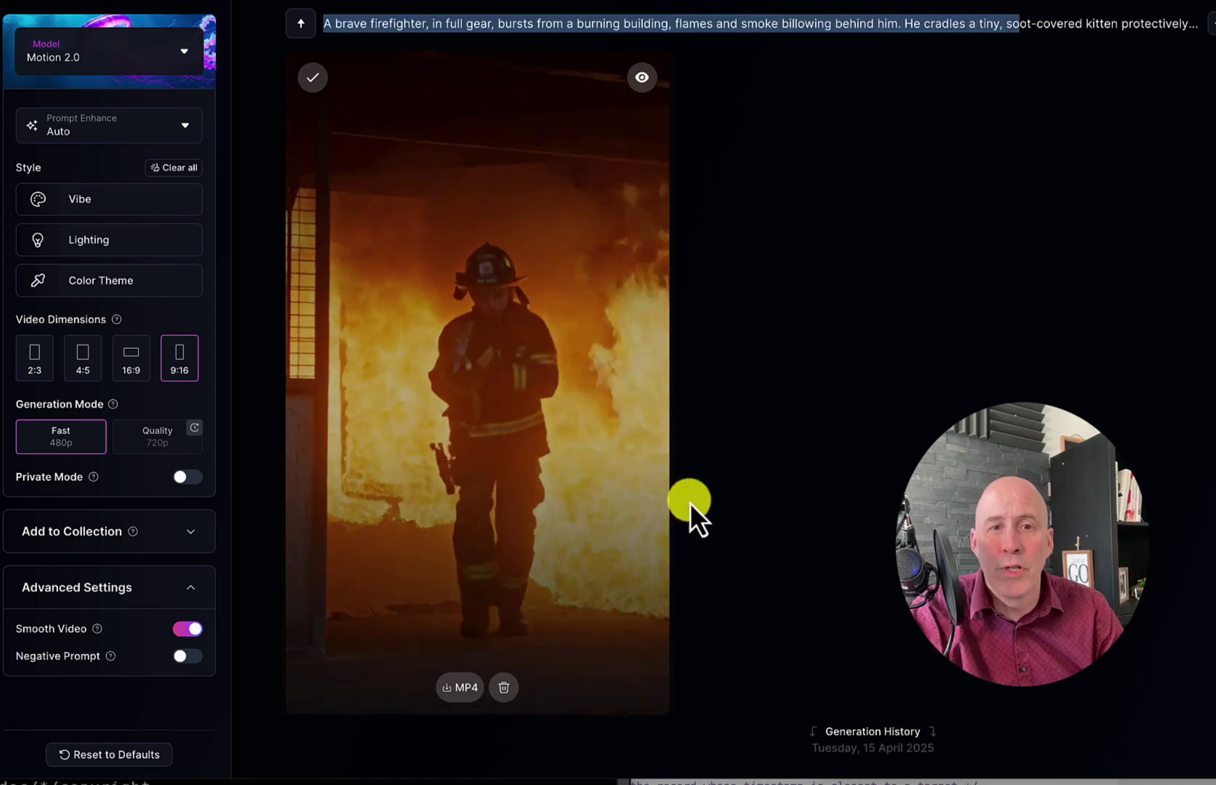
scroll(691, 509, "up", 2)
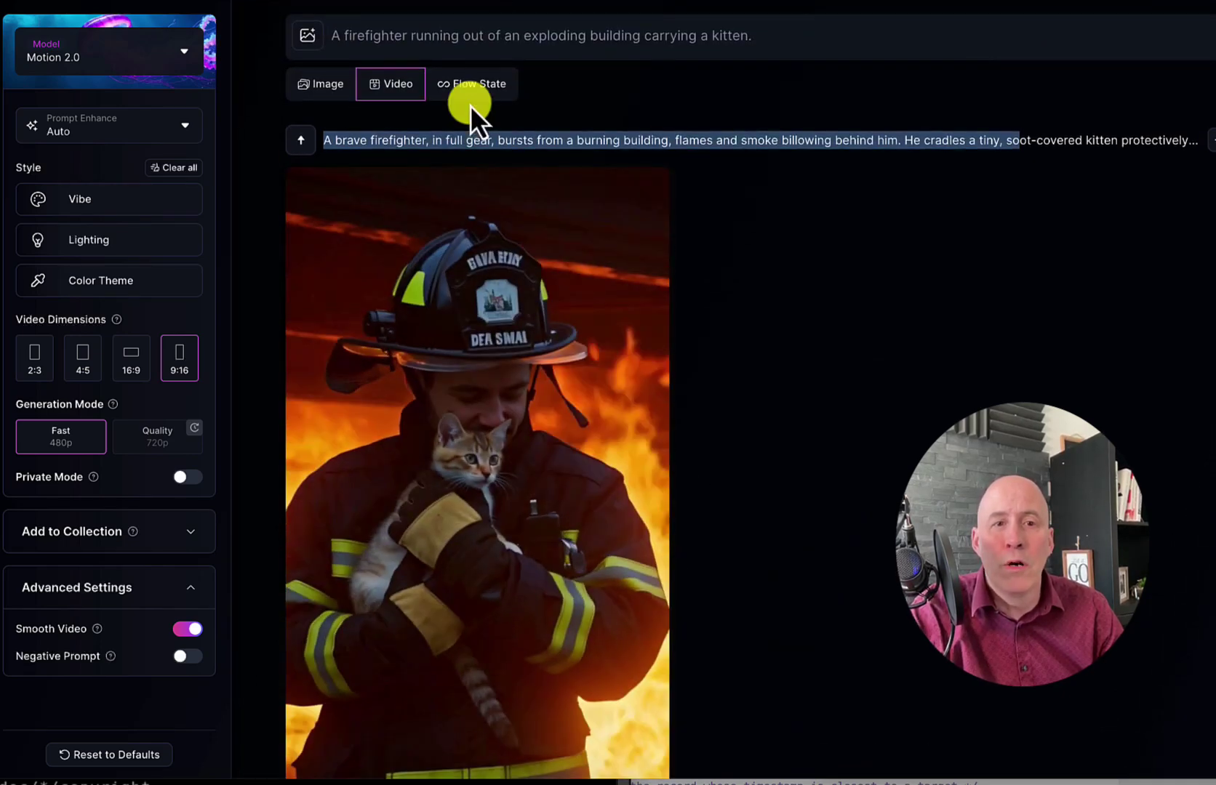
left_click(467, 87)
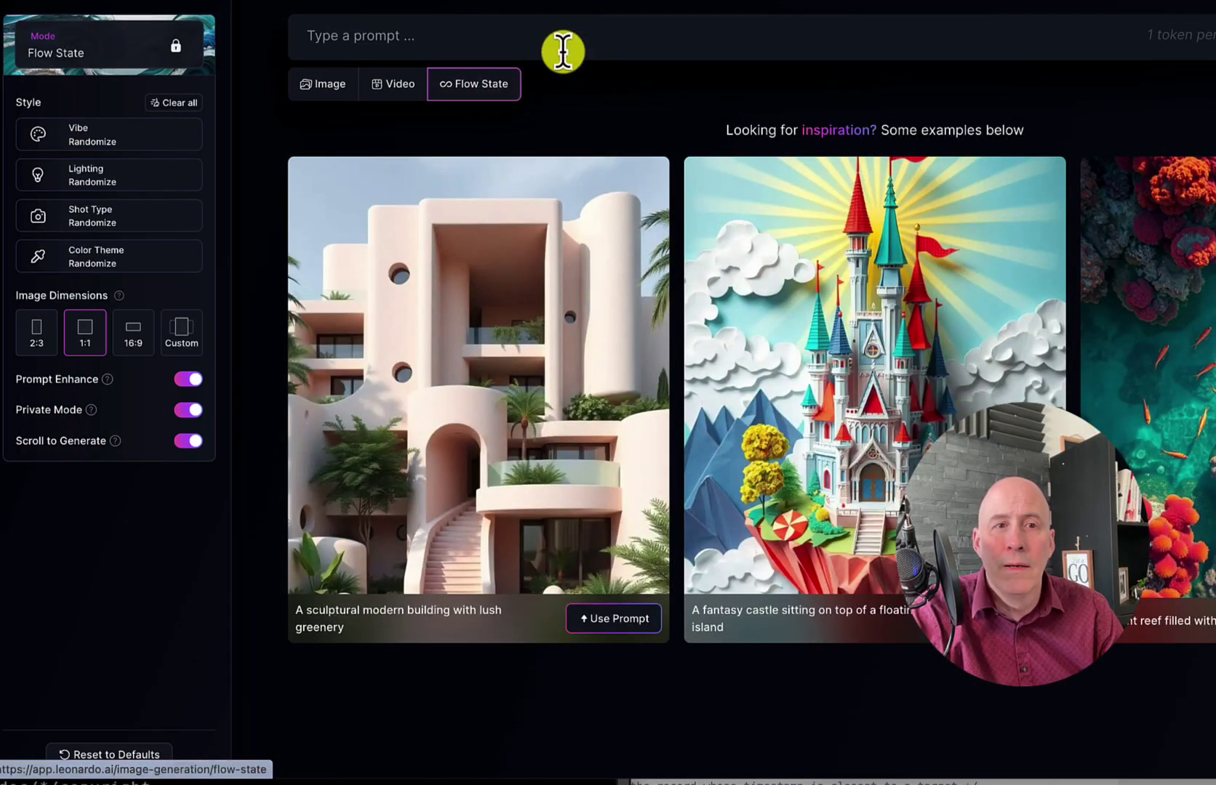
left_click(549, 31)
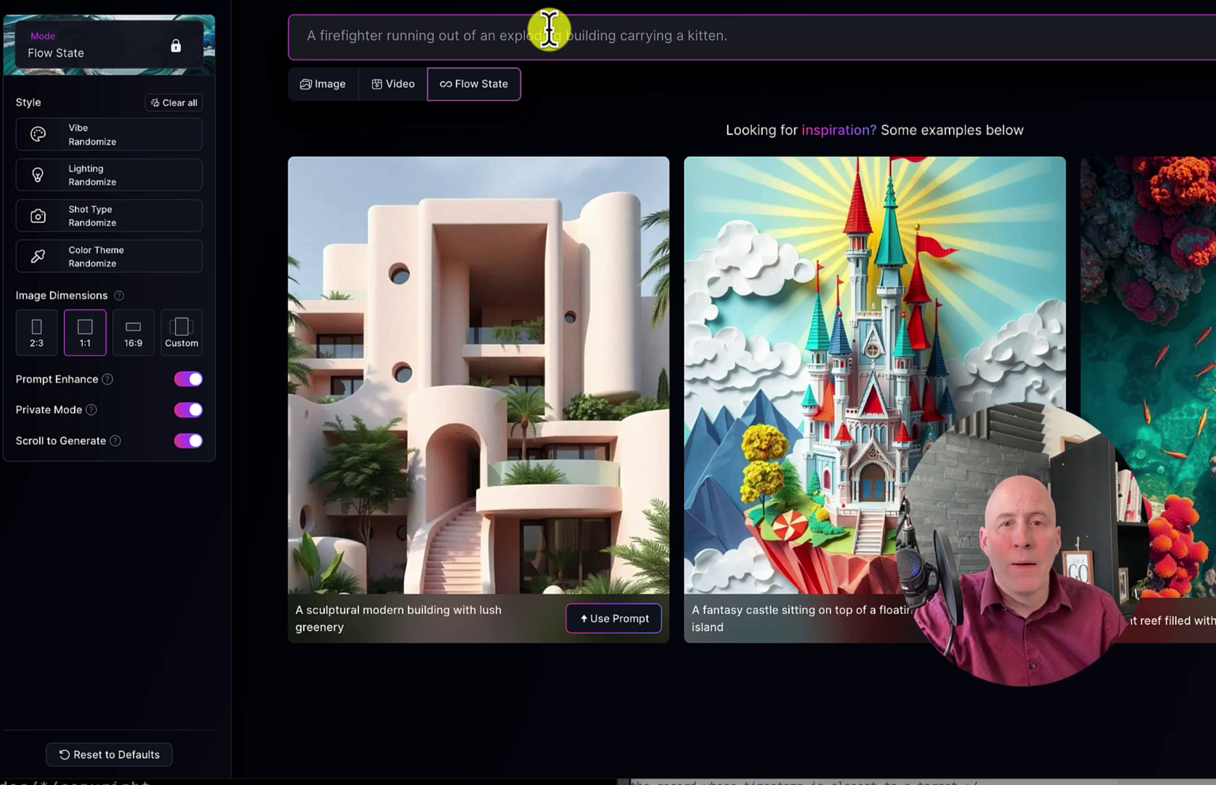
key("Return")
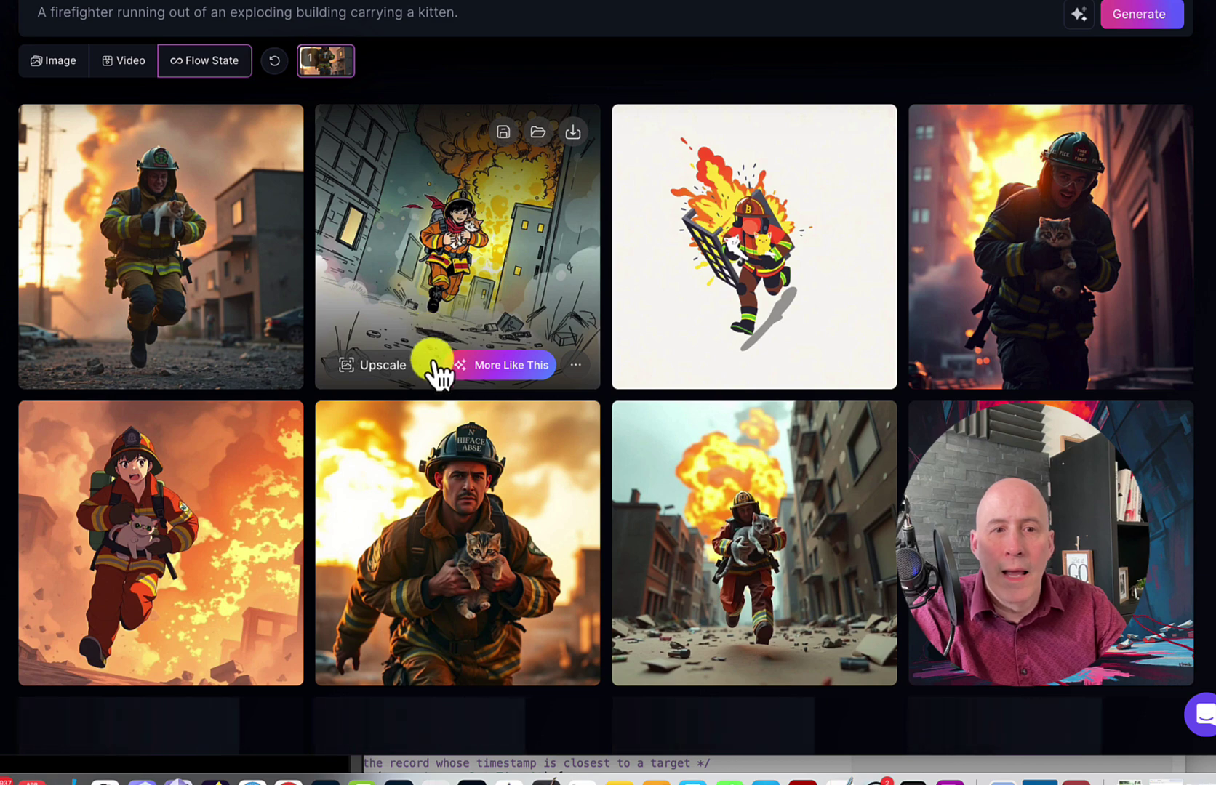
scroll(437, 364, "down", 2)
scroll(473, 422, "down", 1)
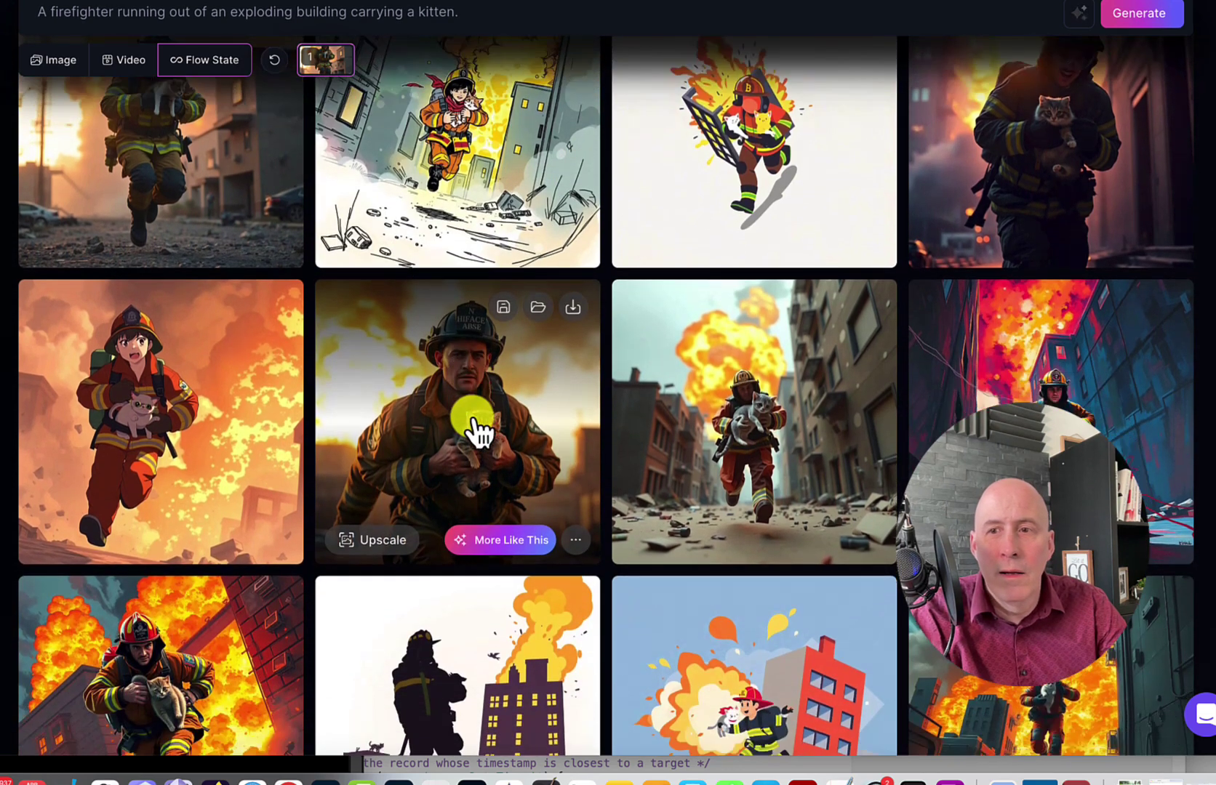
scroll(473, 421, "up", 1)
scroll(896, 182, "up", 1)
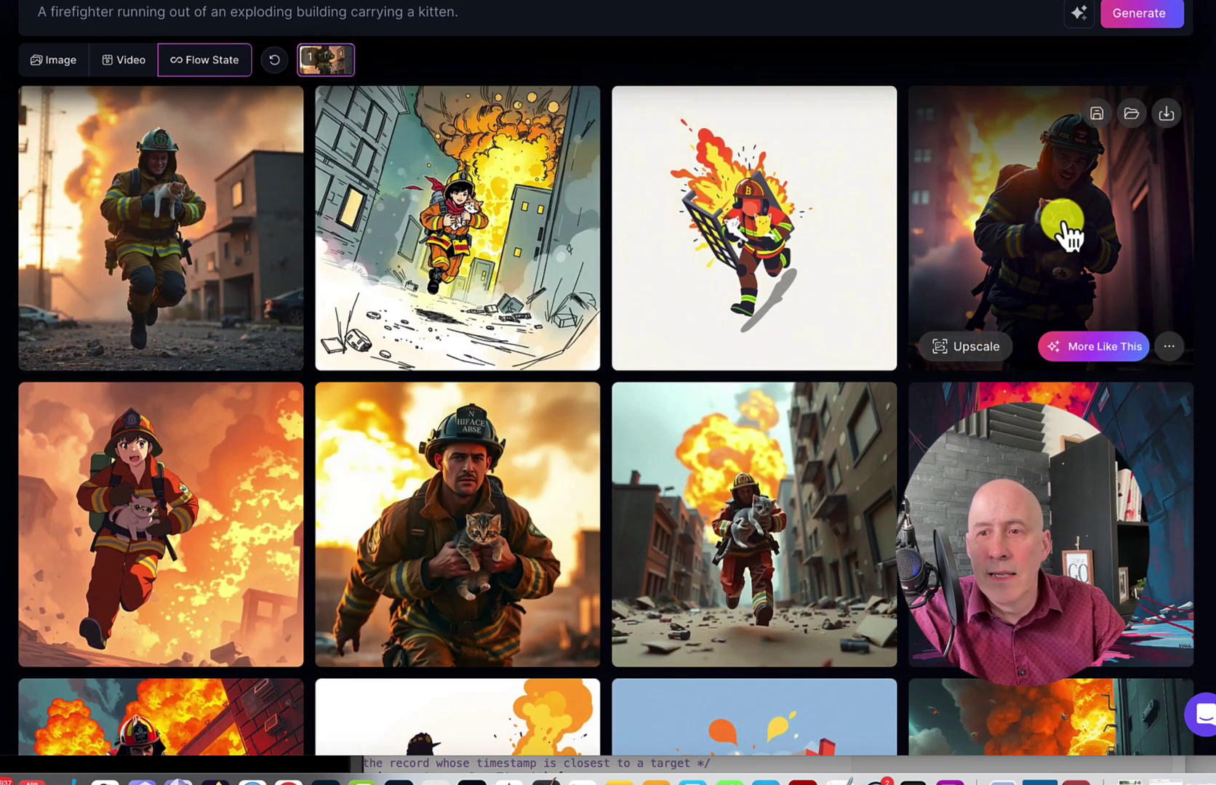
scroll(890, 207, "down", 2)
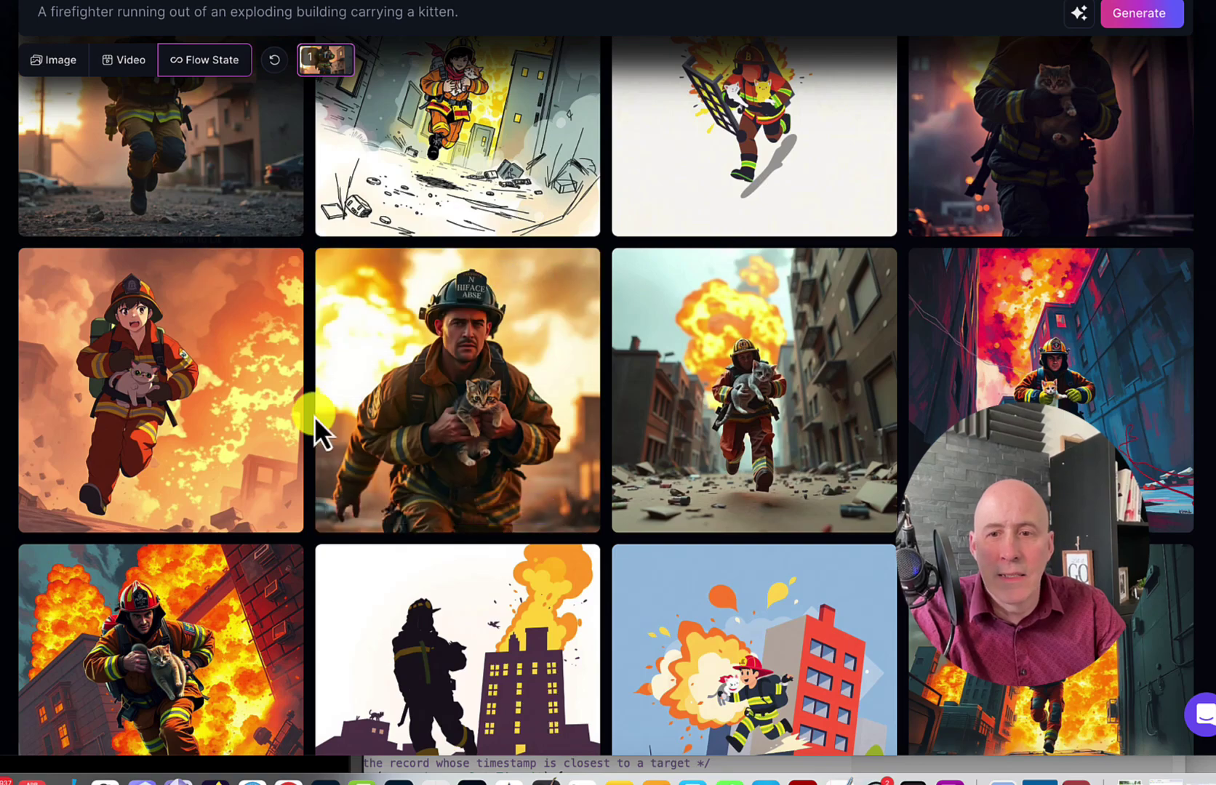
scroll(361, 407, "down", 5)
scroll(379, 402, "down", 7)
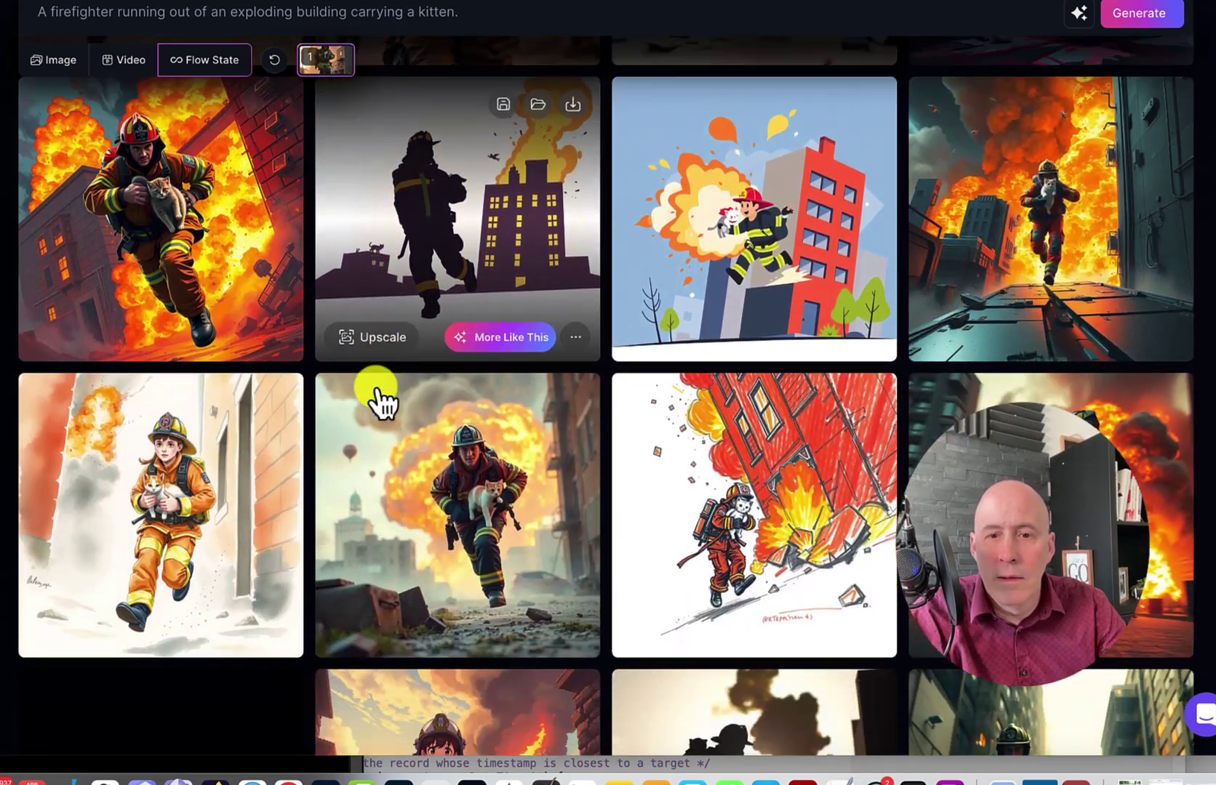
scroll(379, 411, "down", 7)
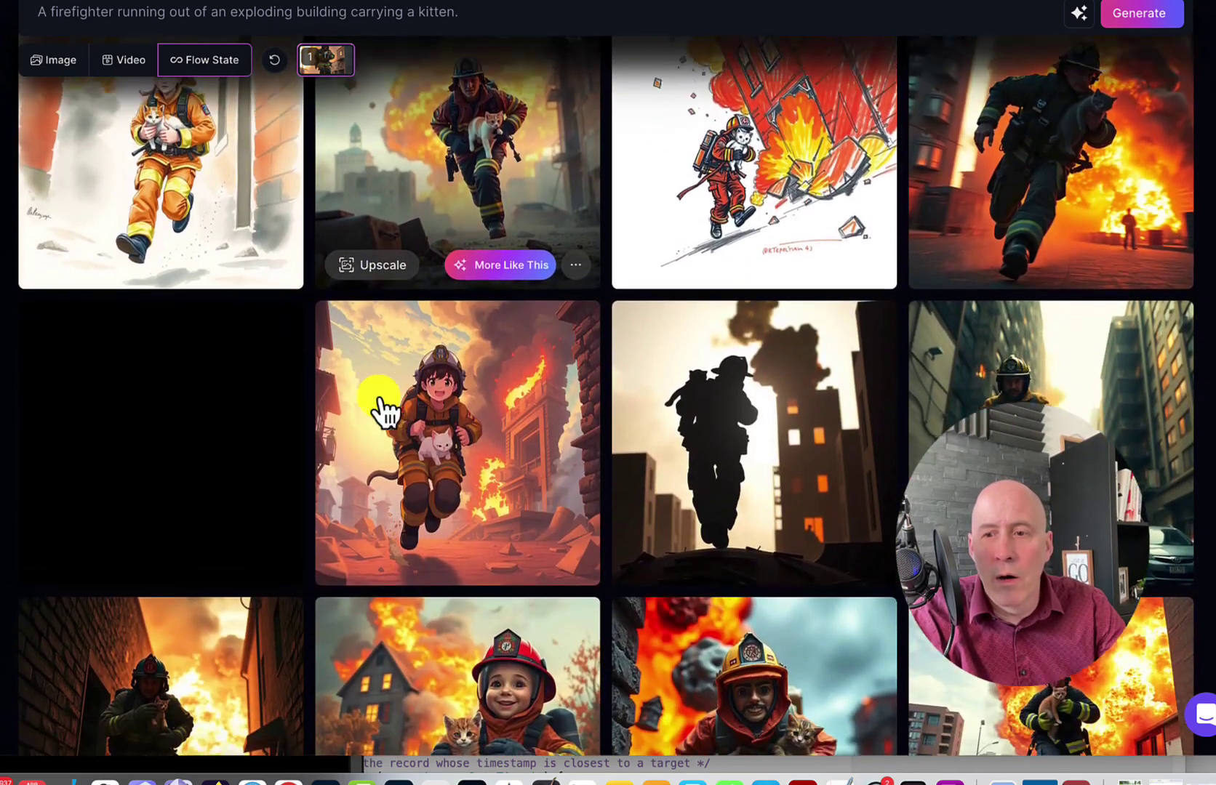
scroll(380, 407, "down", 3)
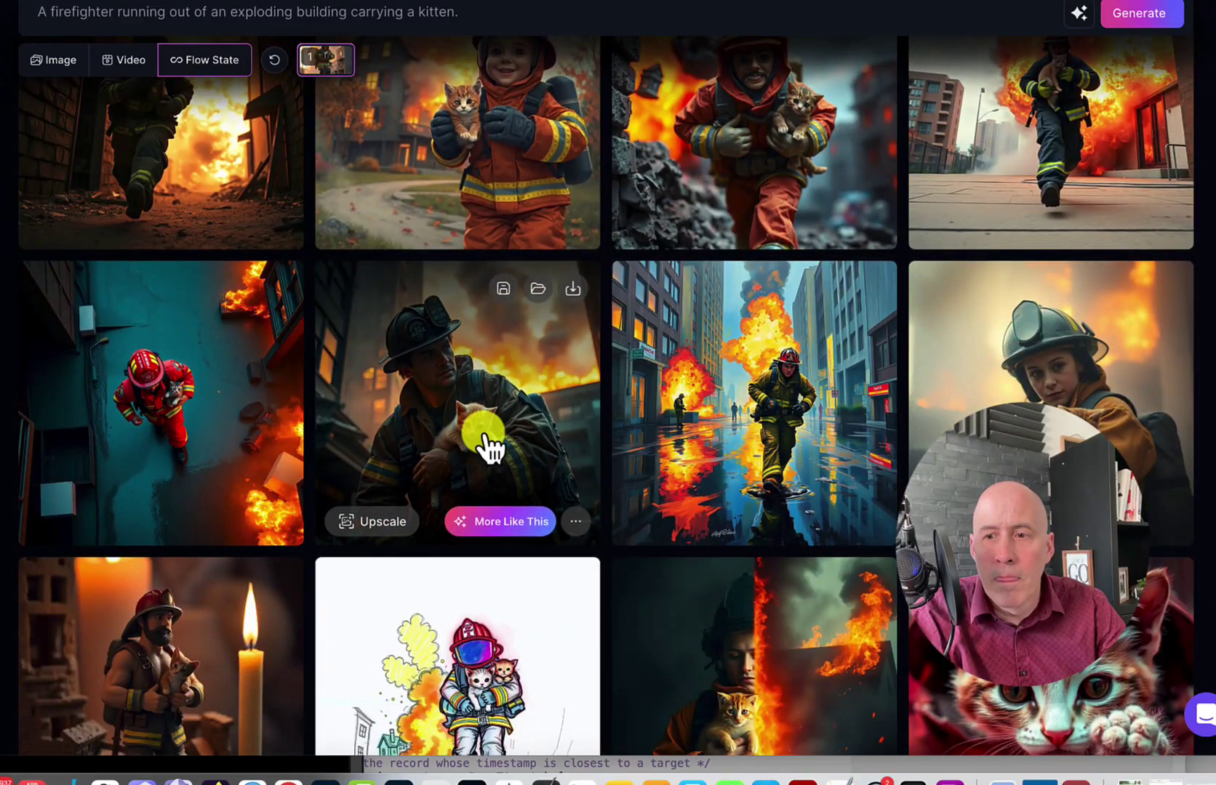
scroll(489, 436, "down", 2)
scroll(489, 436, "up", 3)
scroll(489, 437, "down", 15)
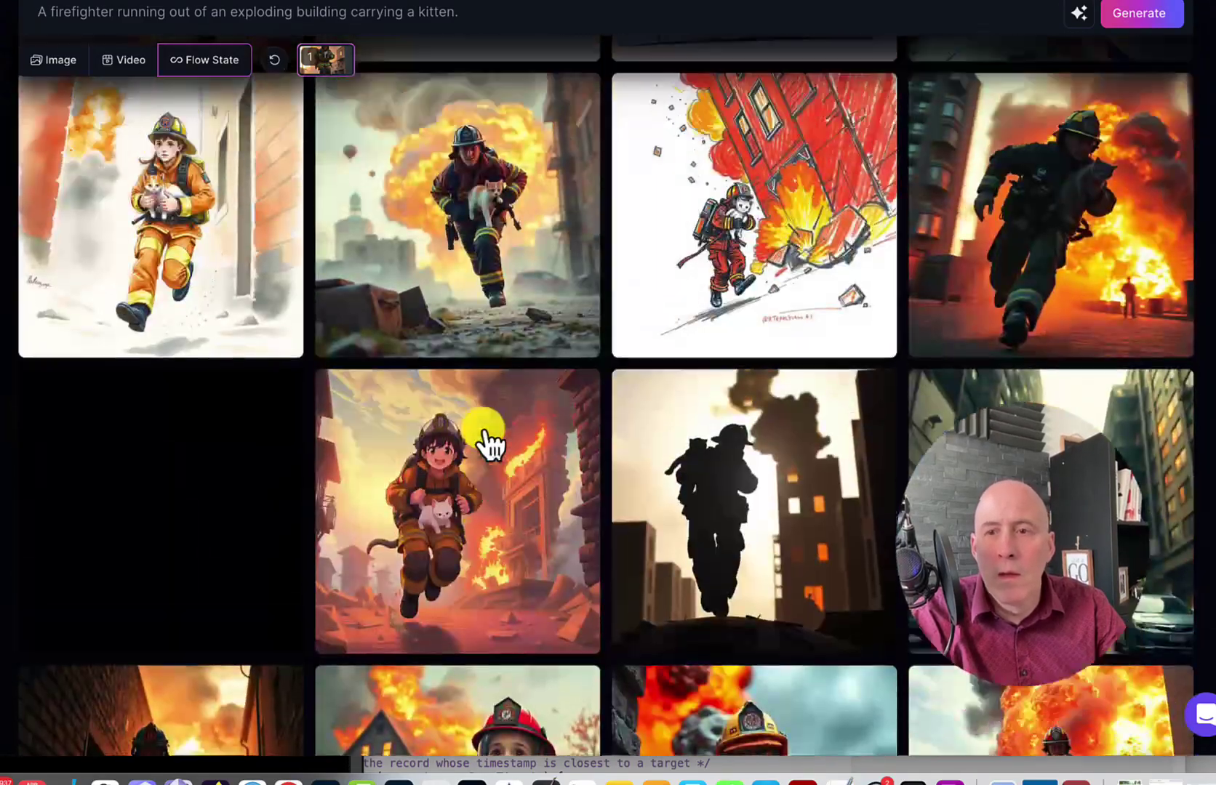
scroll(484, 431, "up", 3)
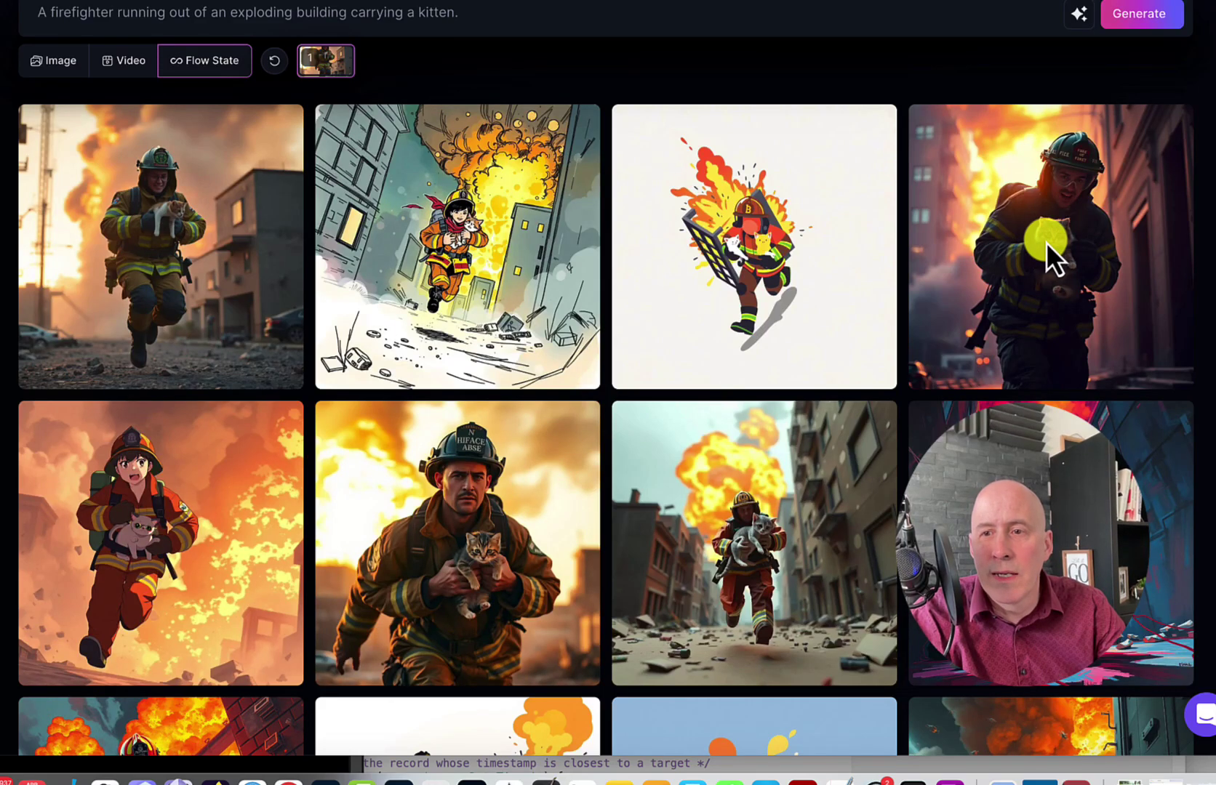
- Generate more images like the firefighter-kitten picture and download one as an 88.7 KB JPG
left_click(1076, 379)
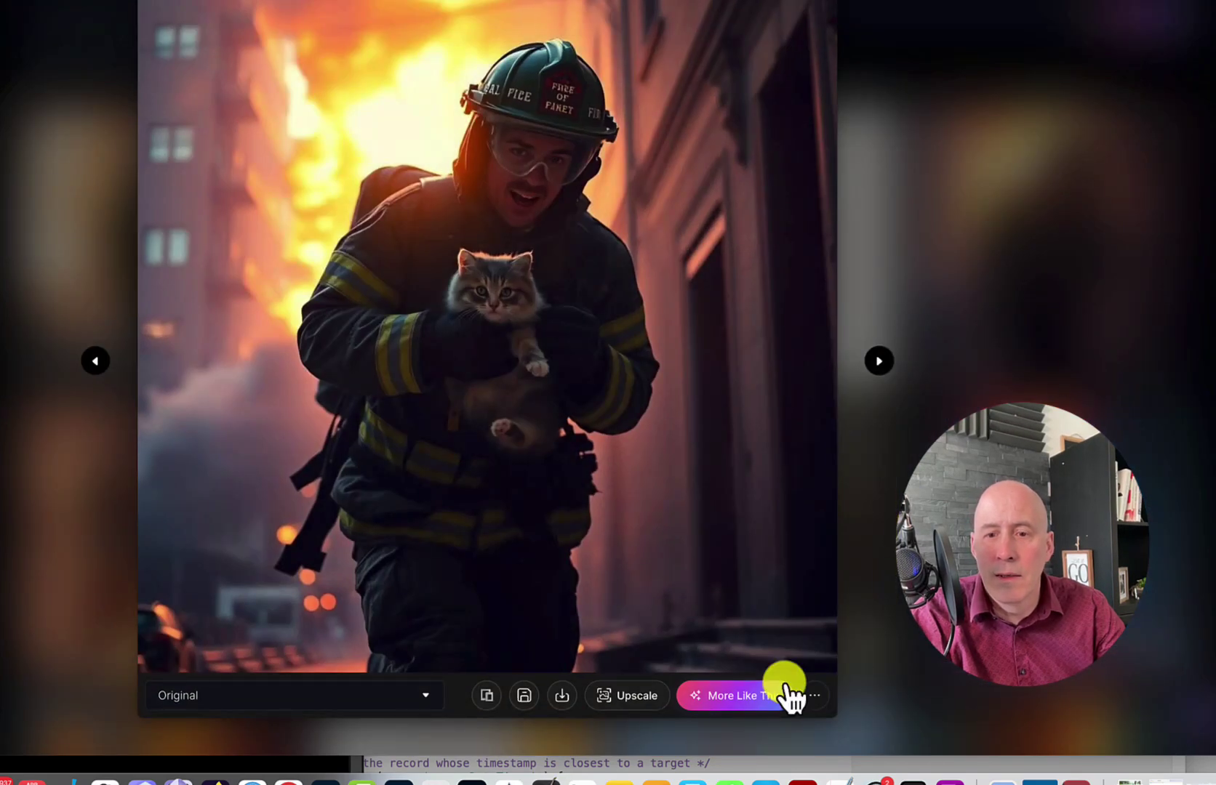
left_click(733, 699)
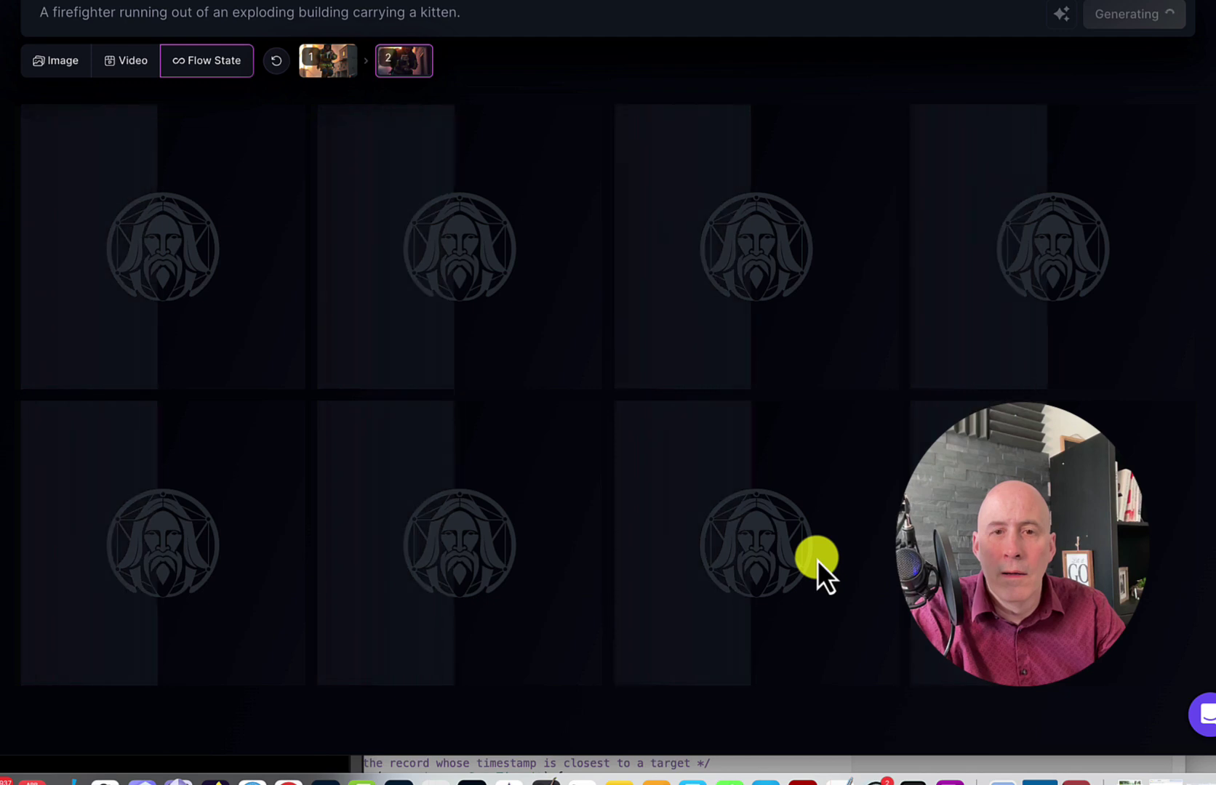
scroll(483, 495, "down", 2)
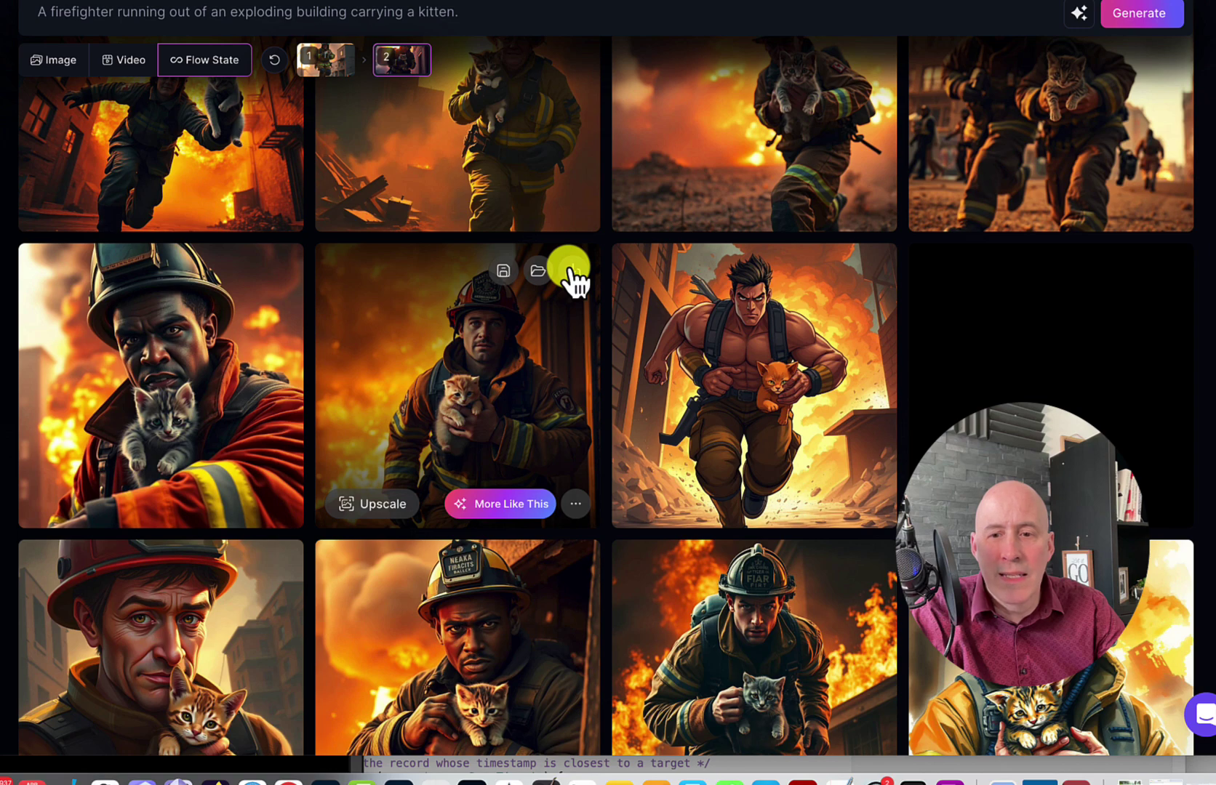
scroll(658, 444, "down", 10)
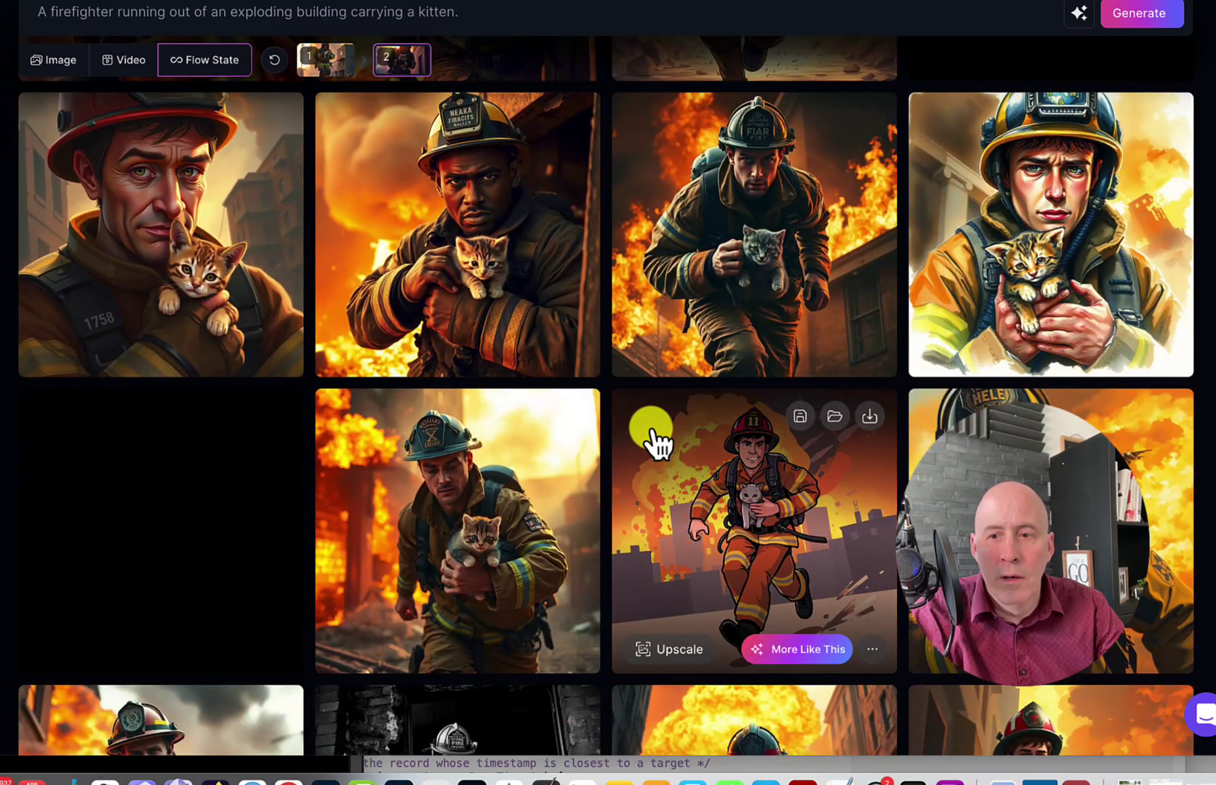
scroll(658, 440, "up", 11)
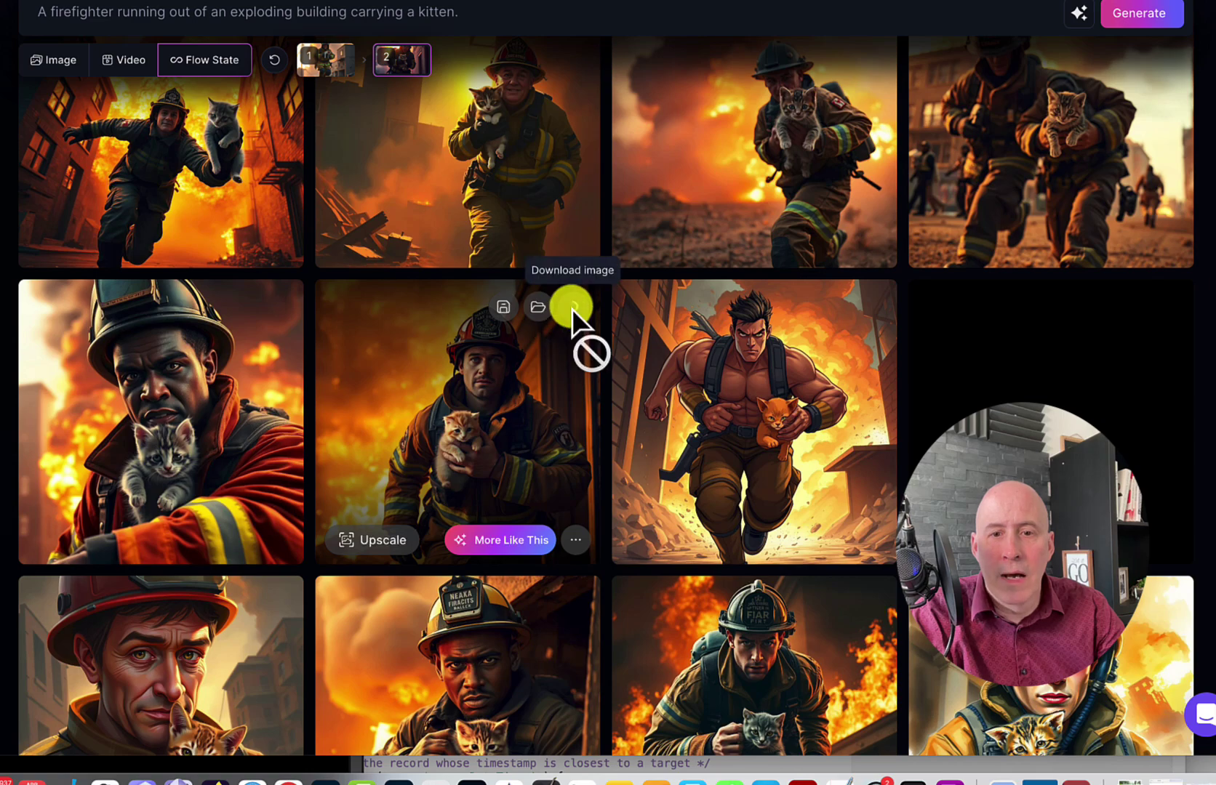
left_click(571, 309)
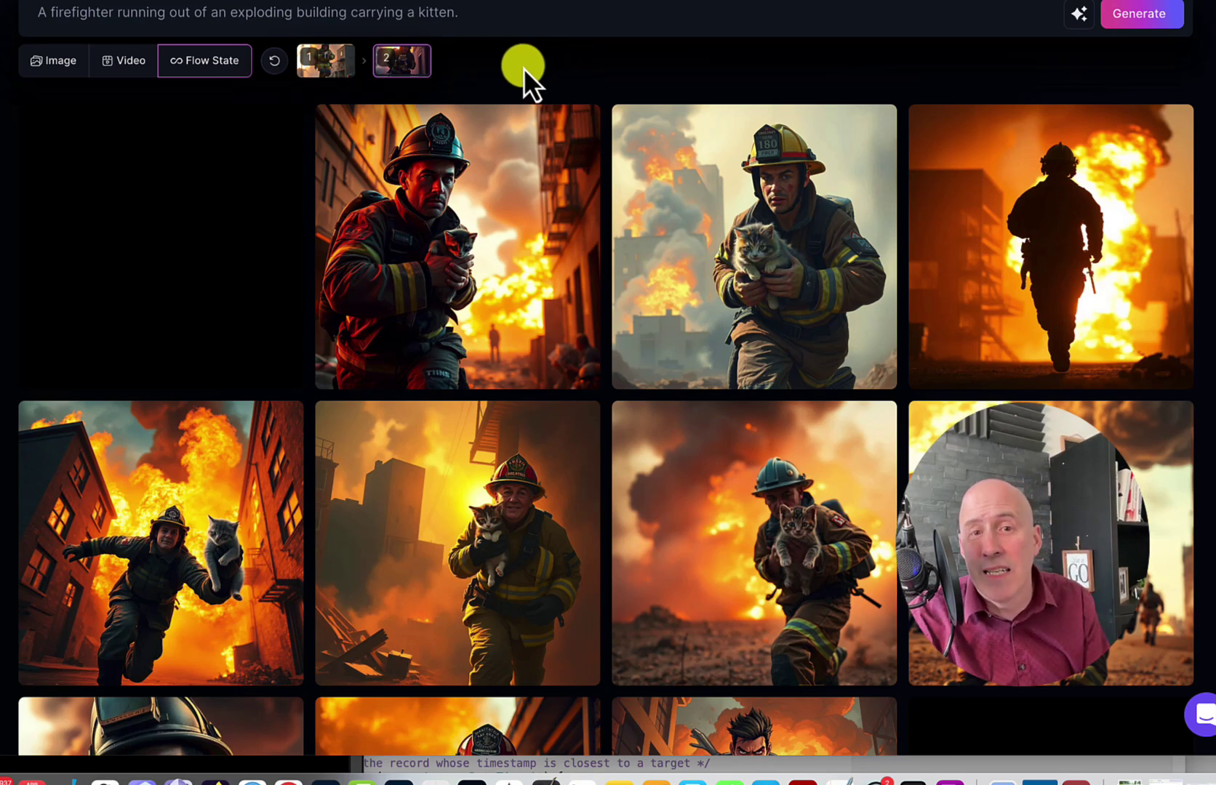
- Switch to Video, set the firefighter-kitten image as the start frame, and clear the old prompt
left_click(130, 64)
left_click(103, 91)
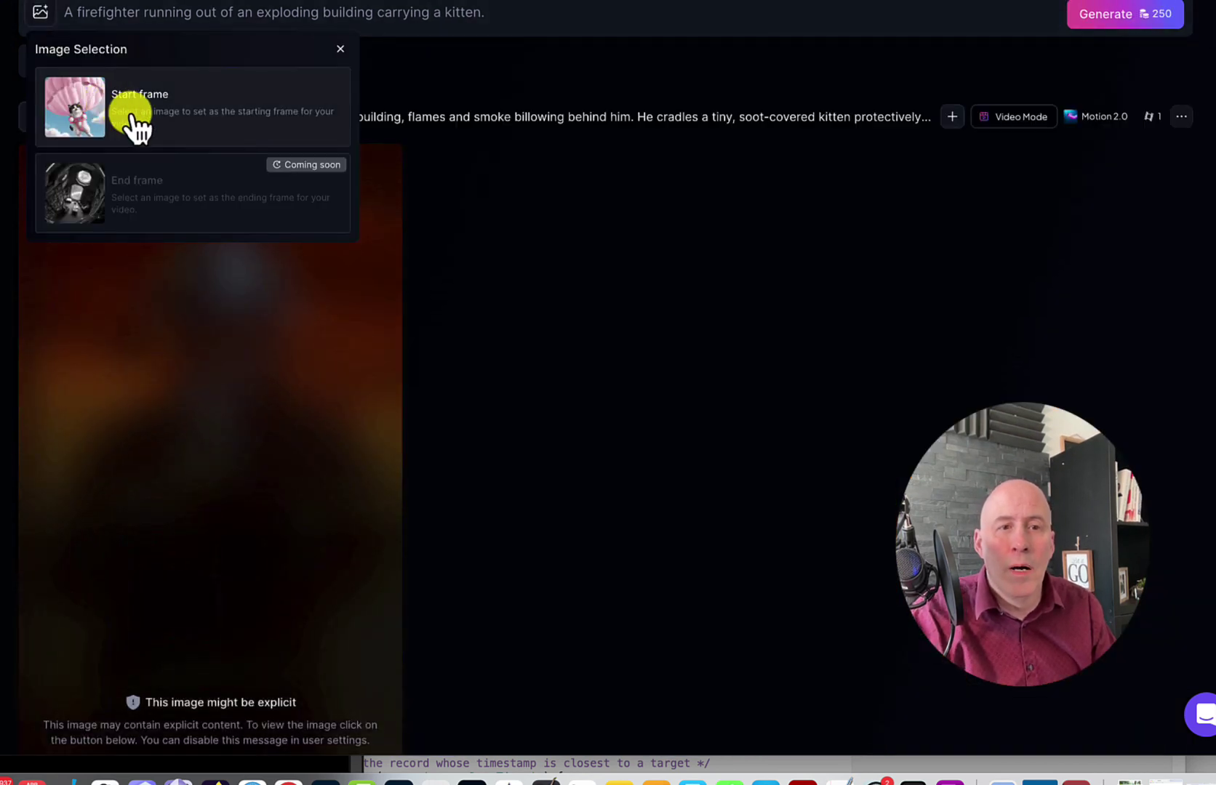
left_click(135, 109)
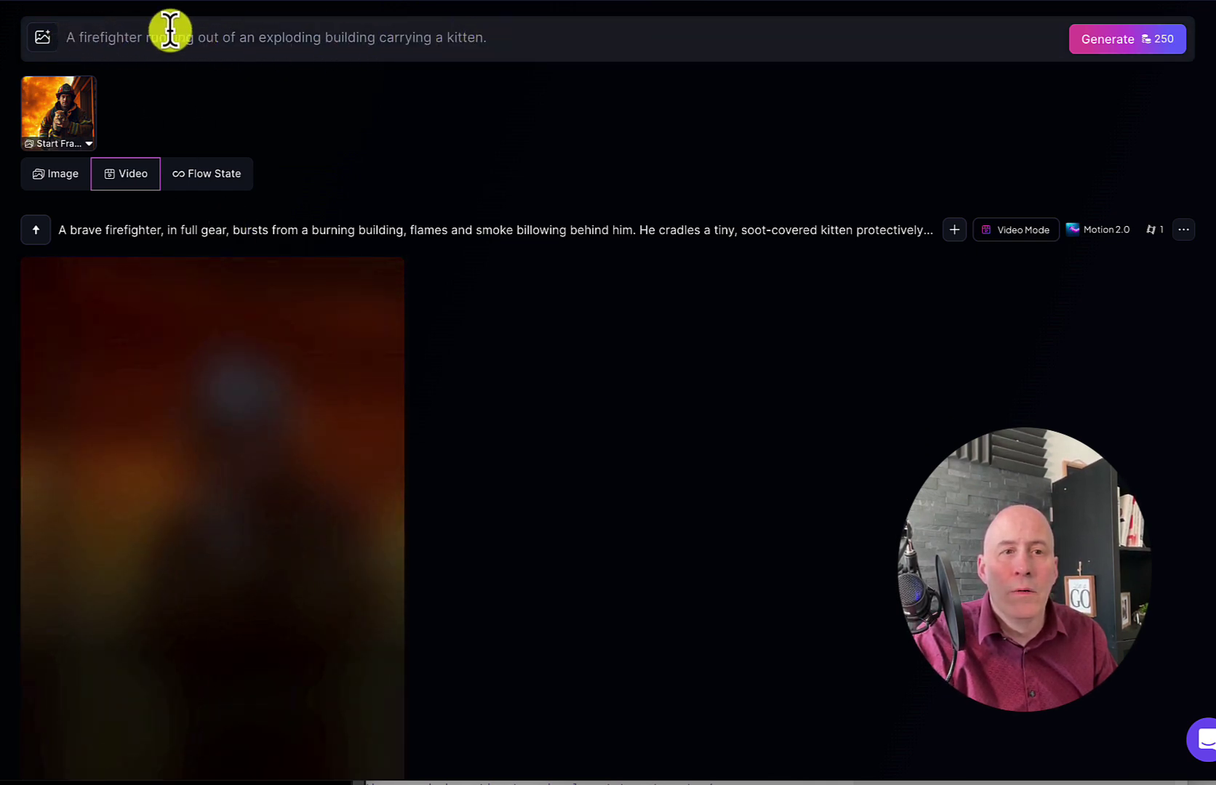
left_click_drag(62, 36, 395, 82)
key("BackSpace")
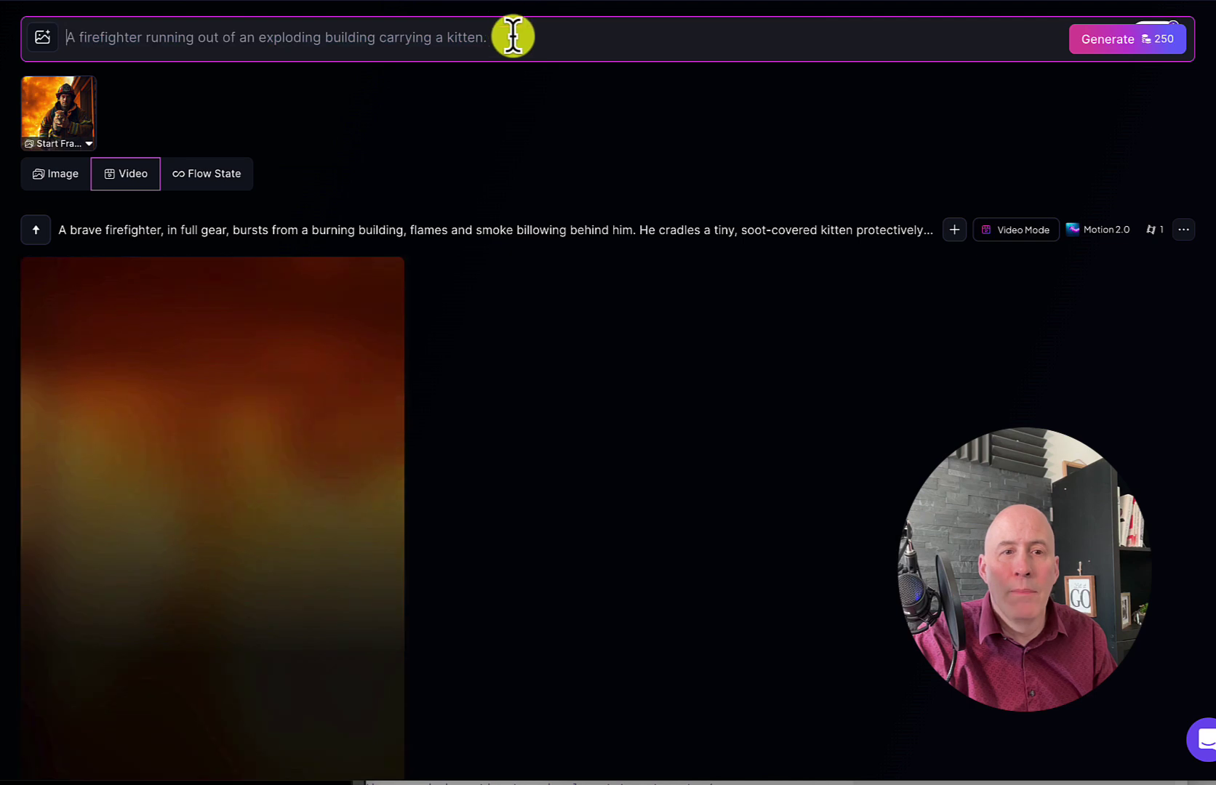
- Generate the 'Firefighter bursts from exploding building…' start-frame video and review it full-size
left_click(1118, 46)
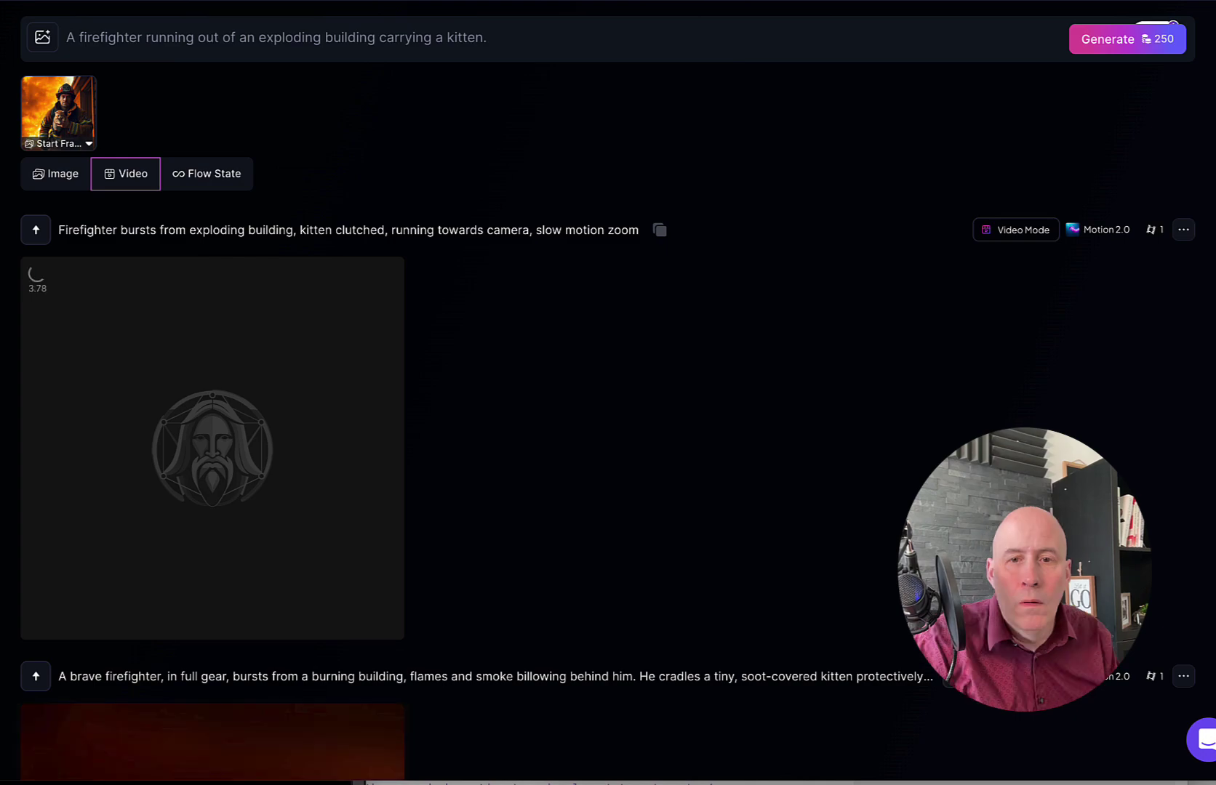
left_click(227, 609)
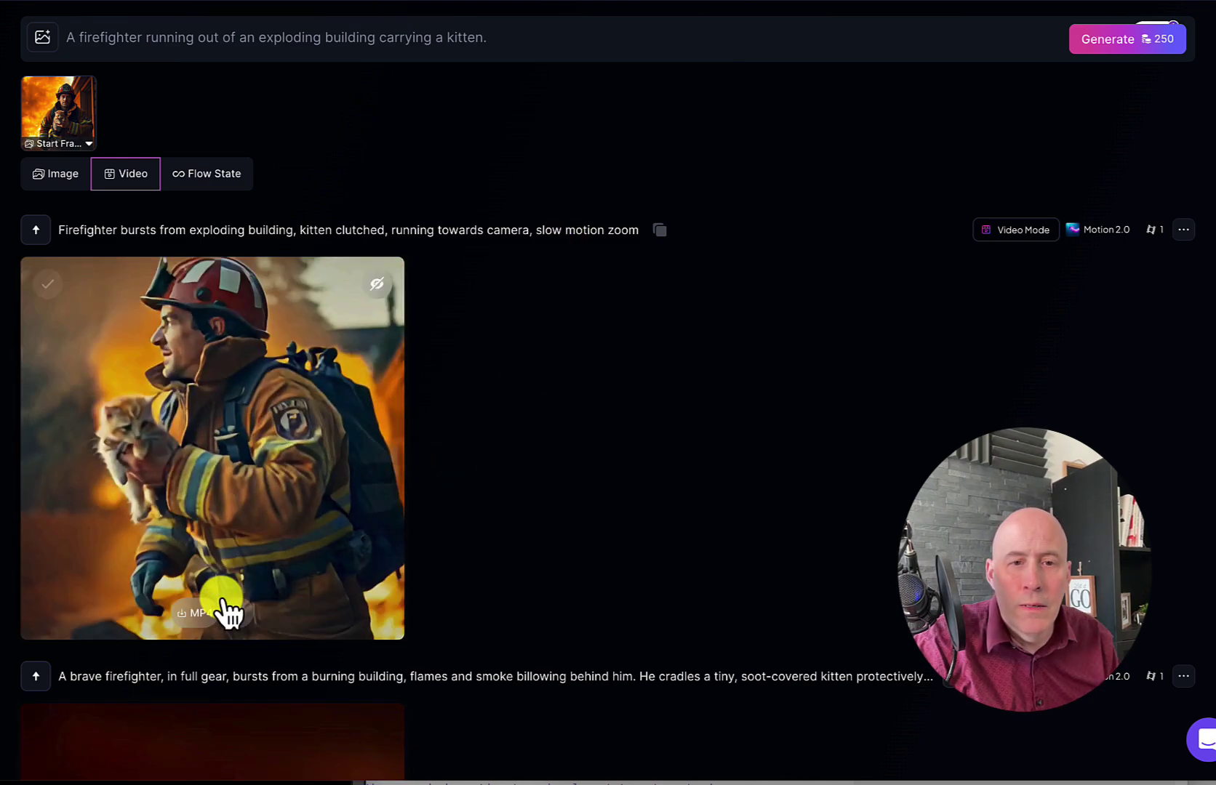
left_click(371, 469)
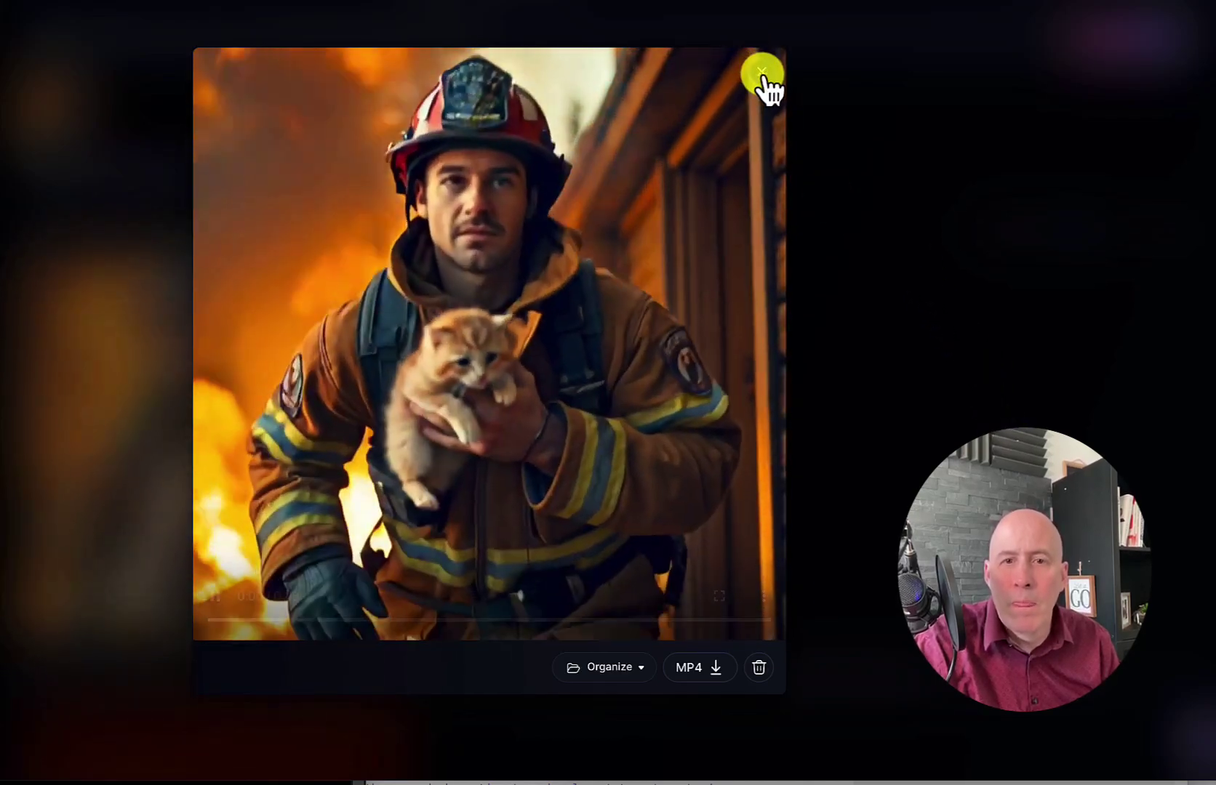
left_click(761, 71)
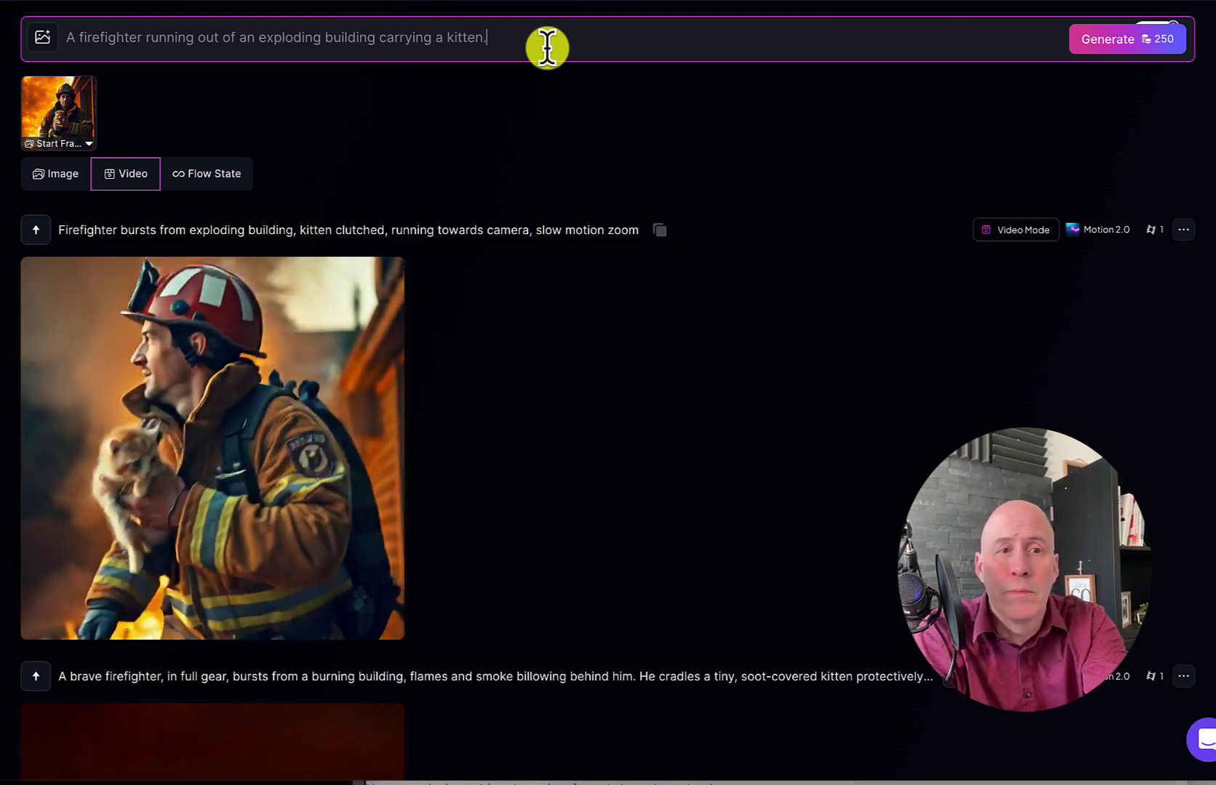
- Revise the prompt to 'Firefighter sprints toward camera… fast zoom, shaky cam', generate, and watch the result
type("ing")
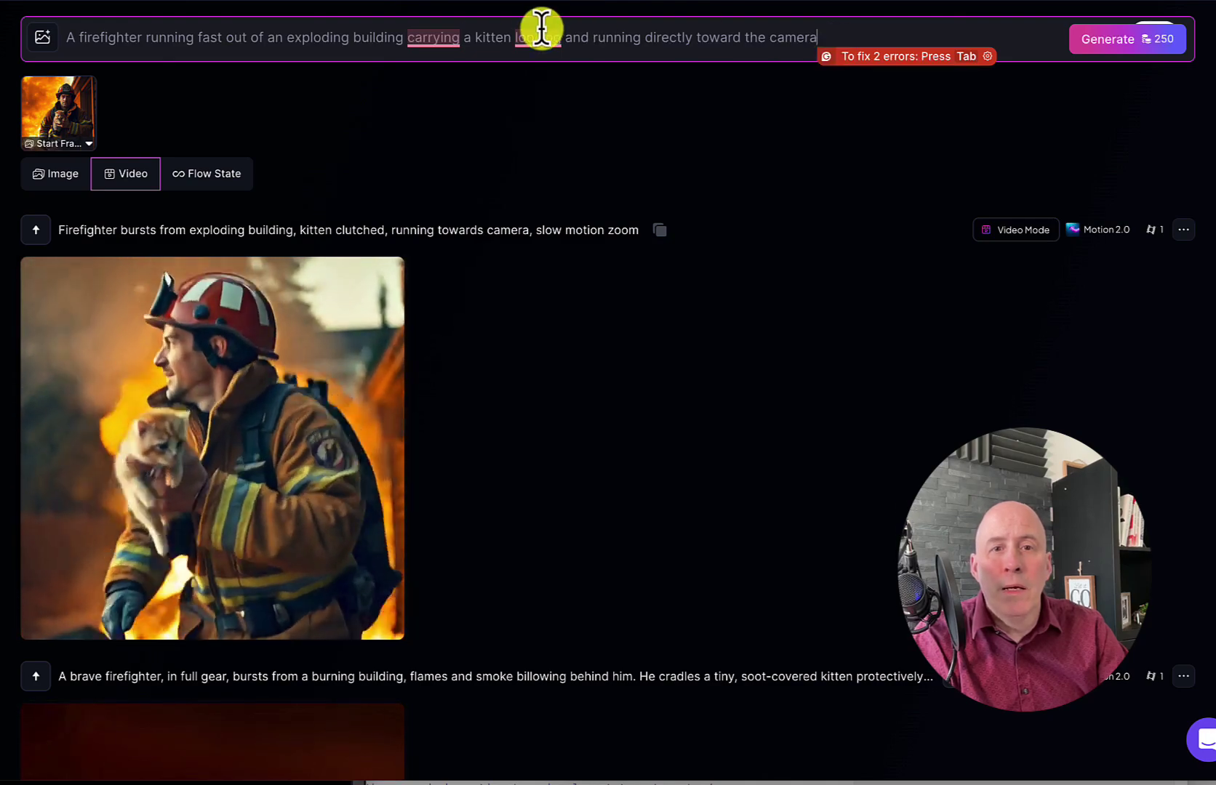
left_click(455, 65)
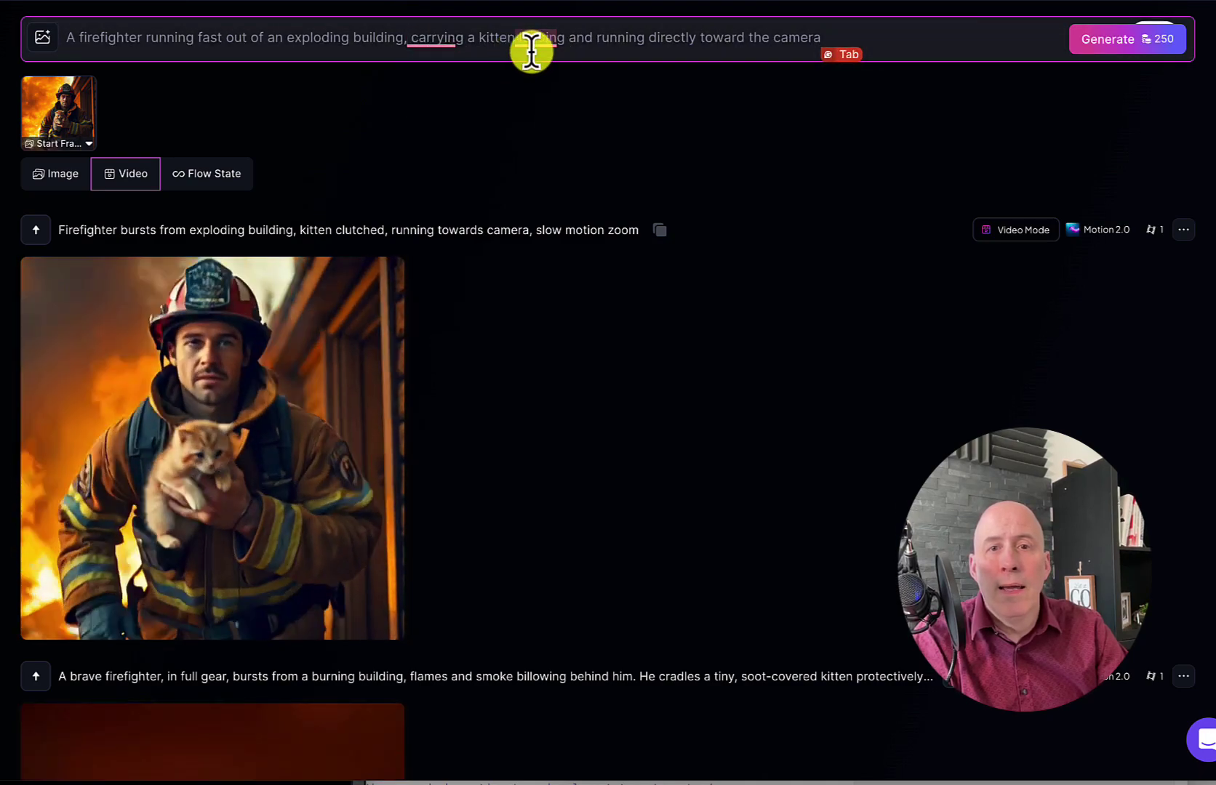
mouse_move(538, 36)
left_click(551, 65)
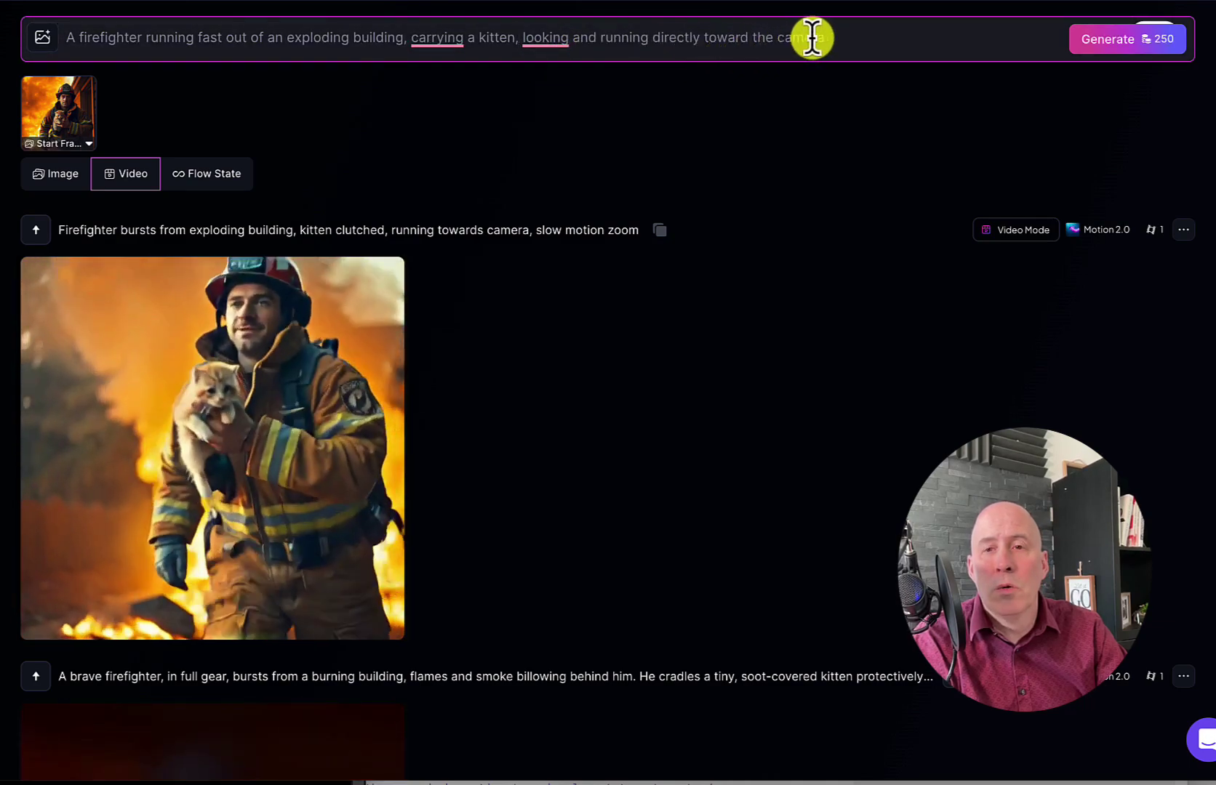
left_click(838, 38)
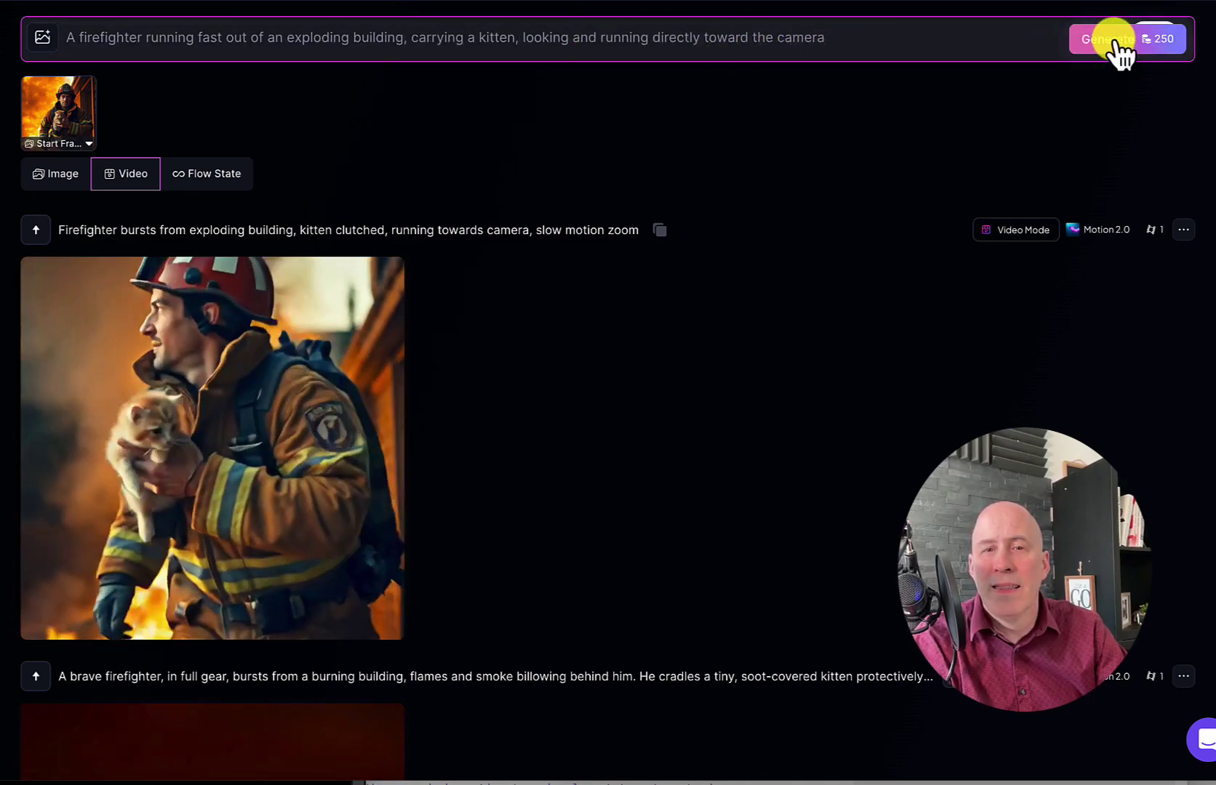
left_click(1117, 43)
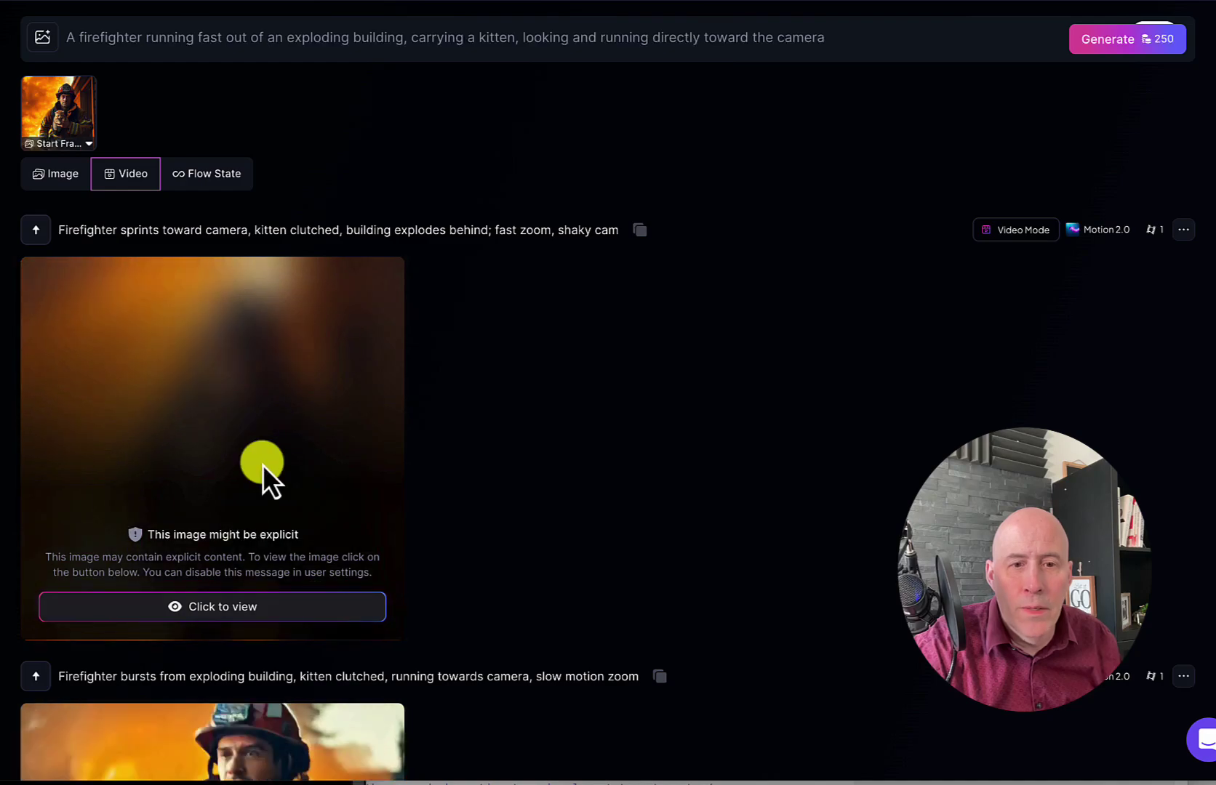
left_click(216, 636)
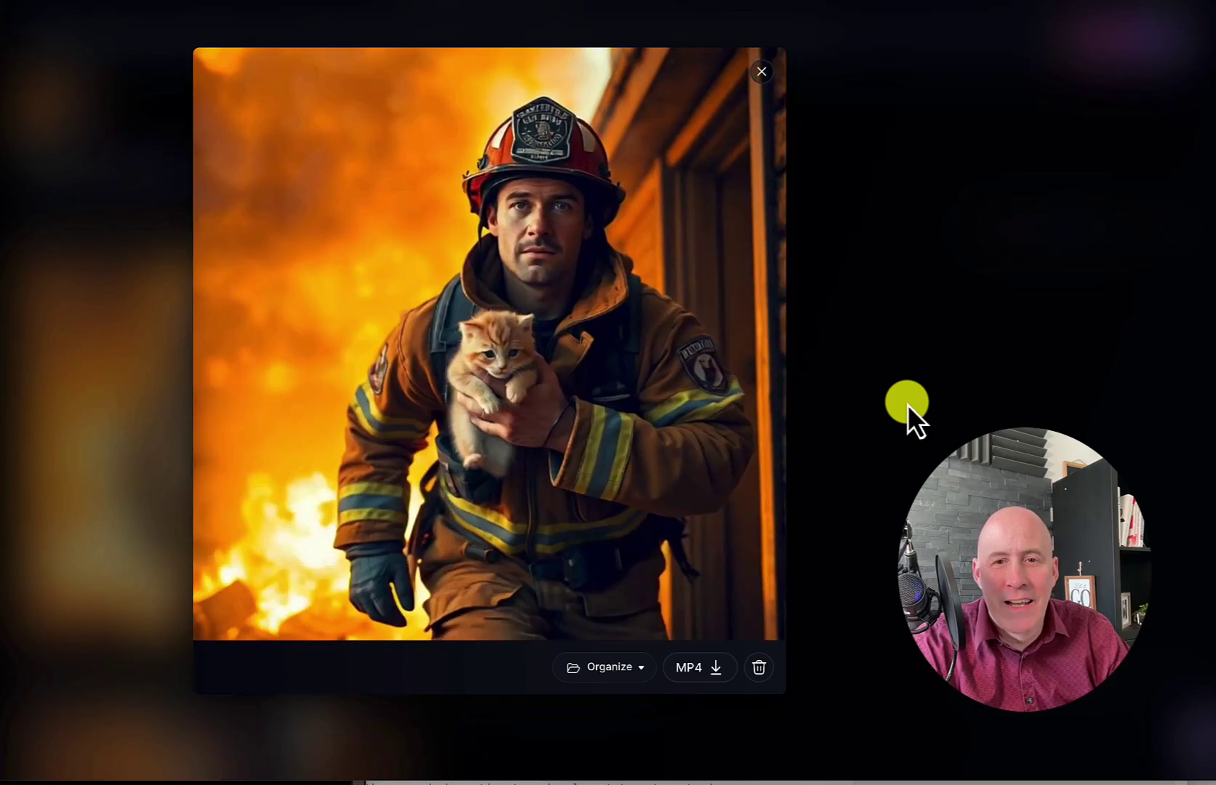
- Regenerate with the prompt ending 'eyes locked on viewer. Camera zooms slightly.' and reveal the new video
left_click(824, 37)
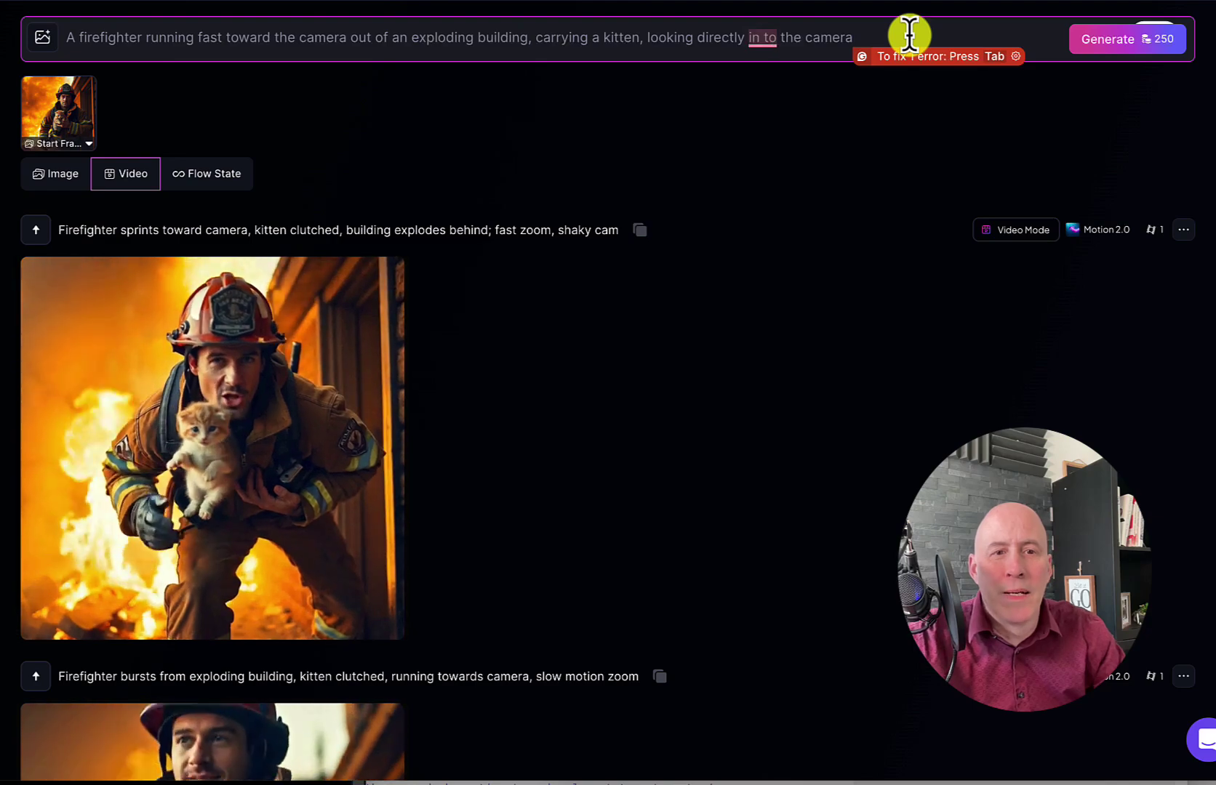
key("Tab")
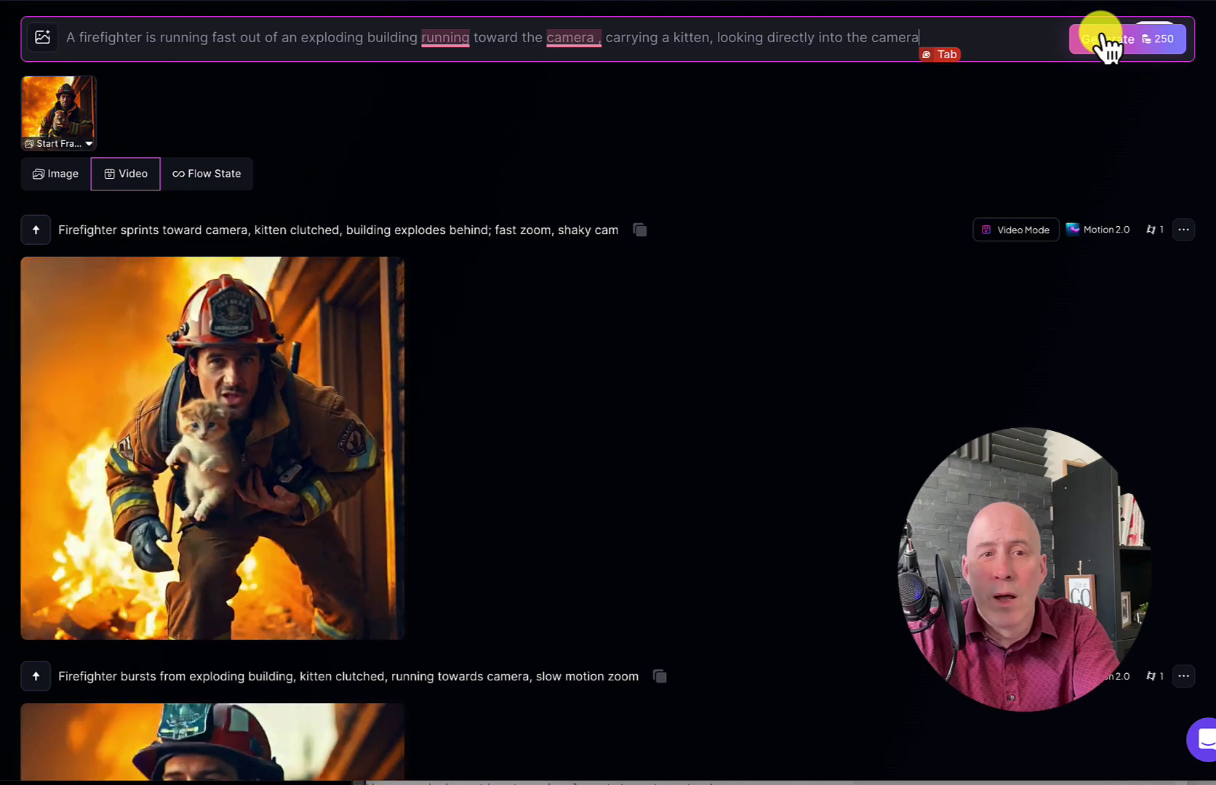
left_click(1107, 36)
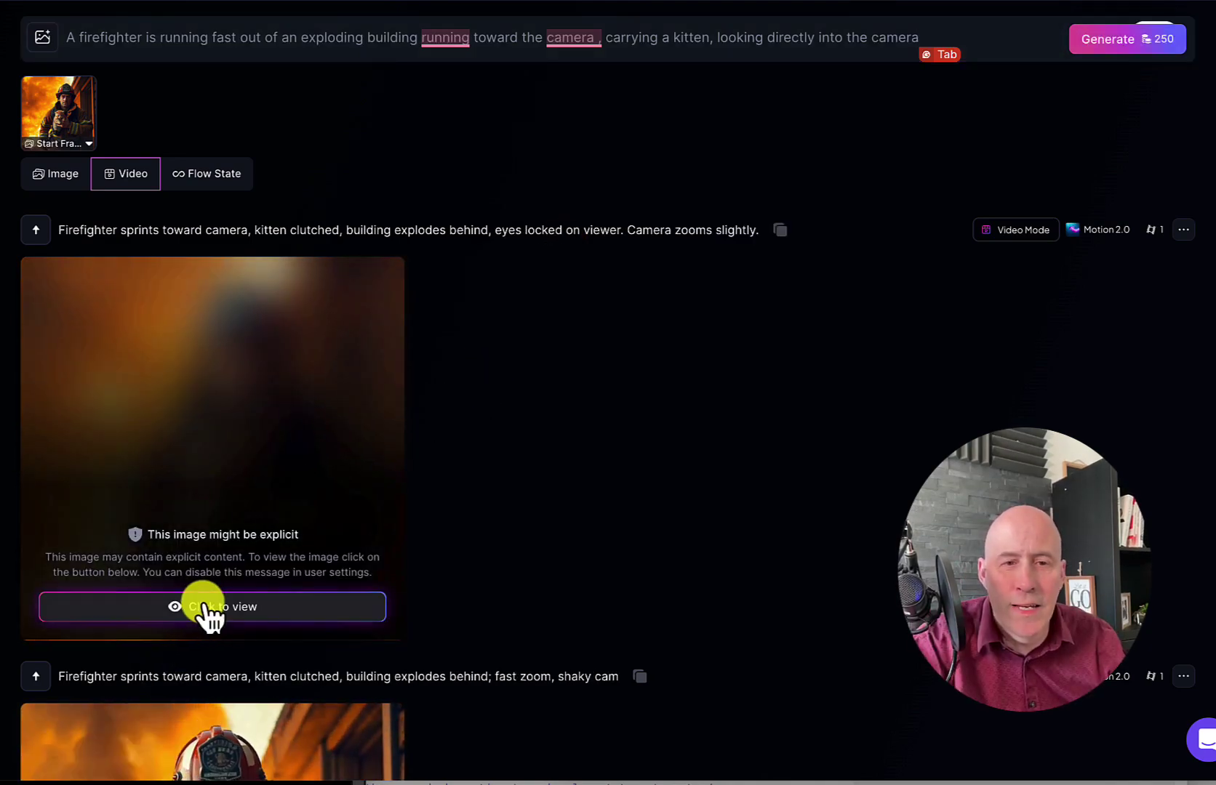
left_click(211, 606)
left_click(361, 484)
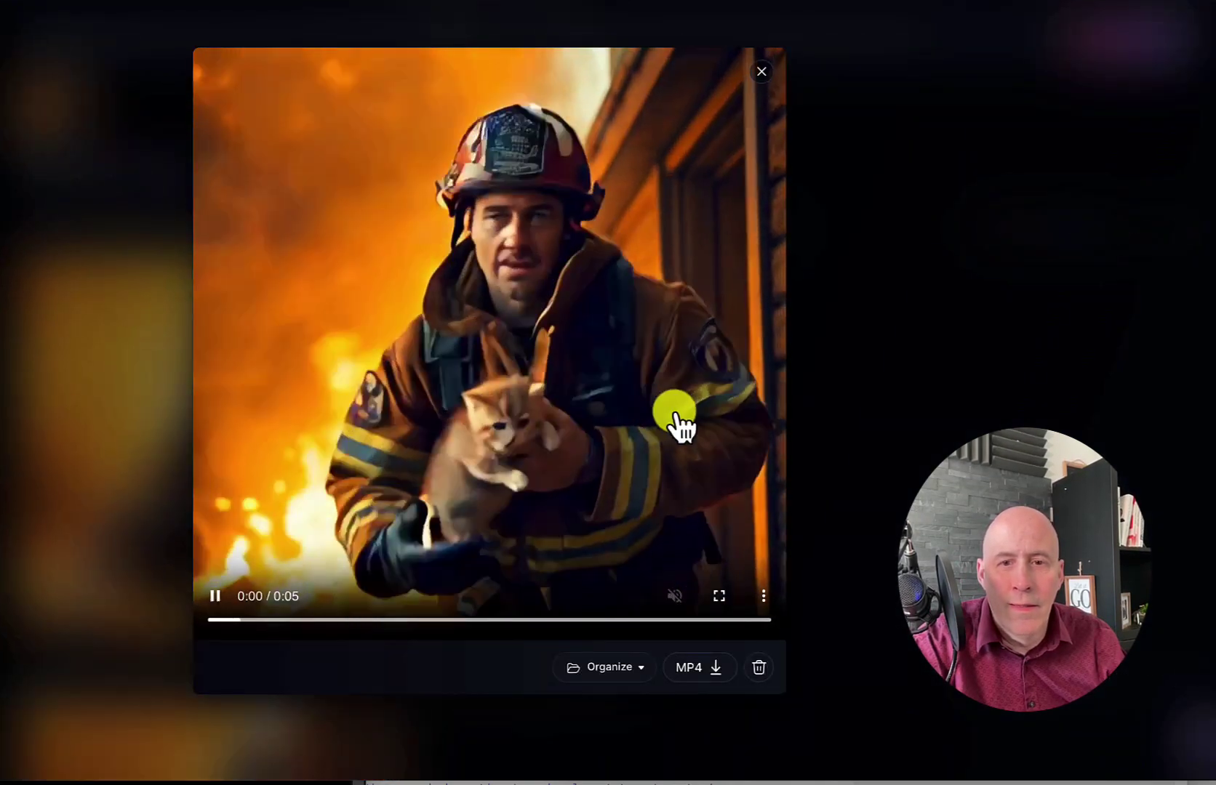